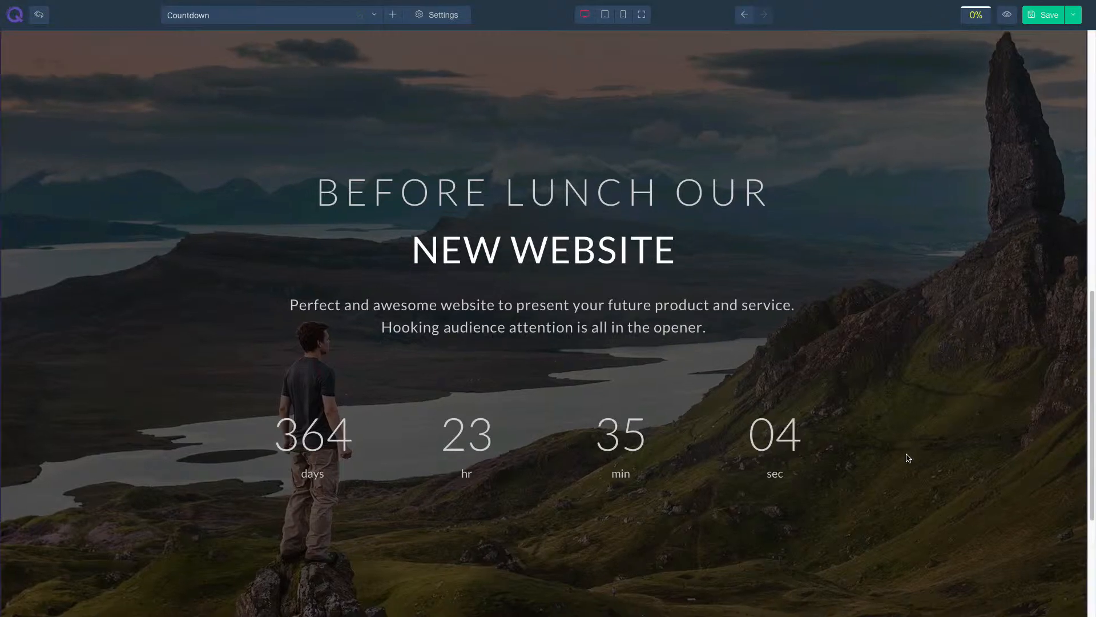
- Add a Countdown element to the empty section at the top of the page
scroll(904, 455, up, 5)
scroll(902, 457, up, 4)
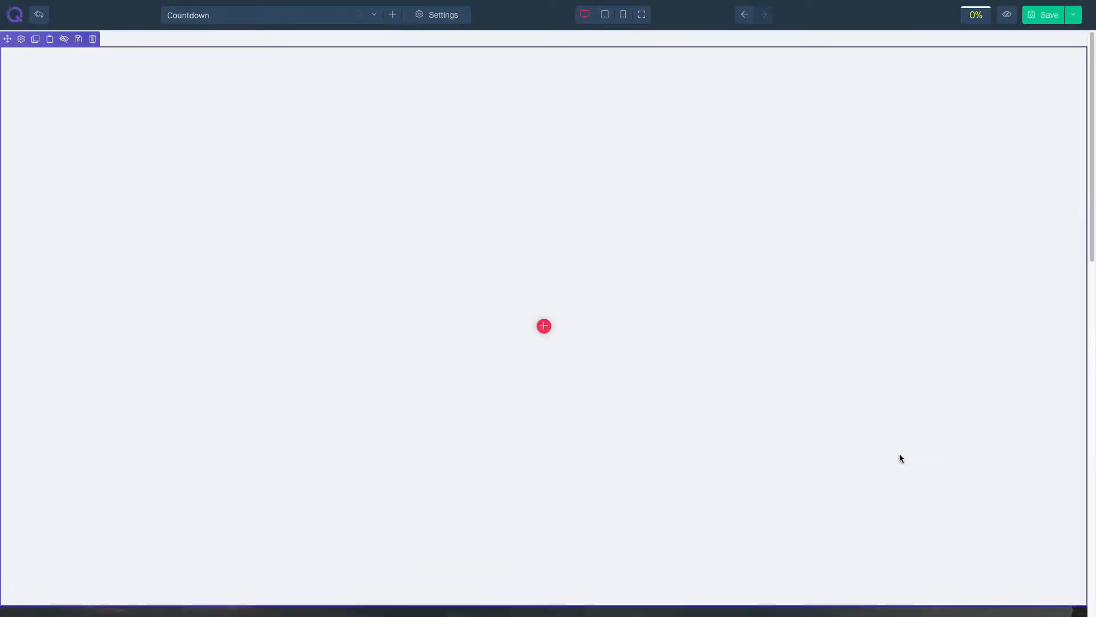
click(545, 325)
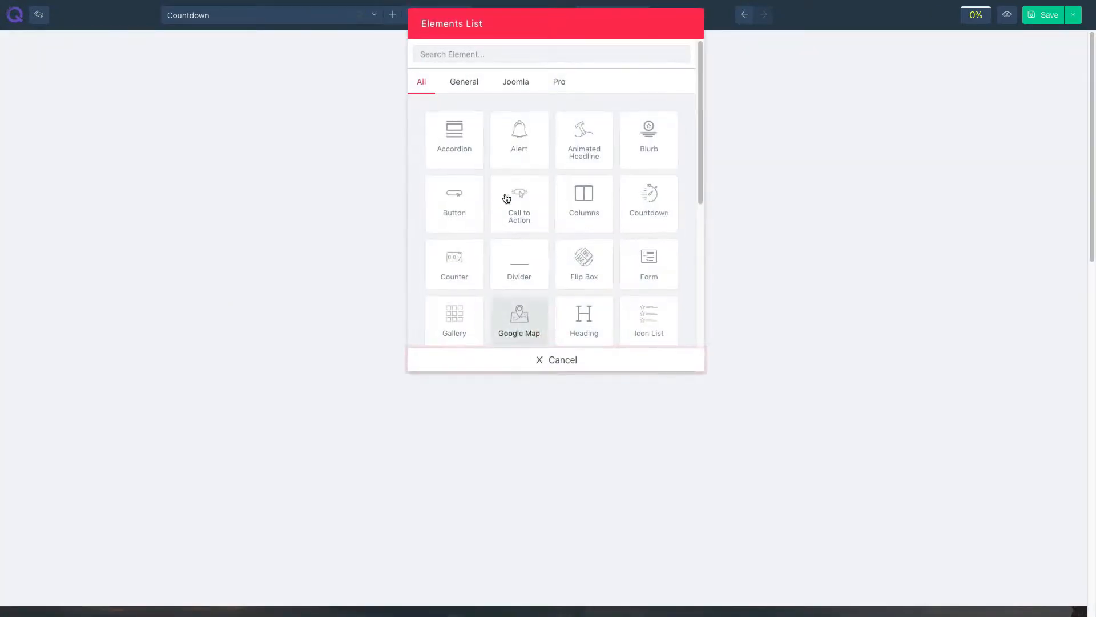
click(457, 47)
text(cou)
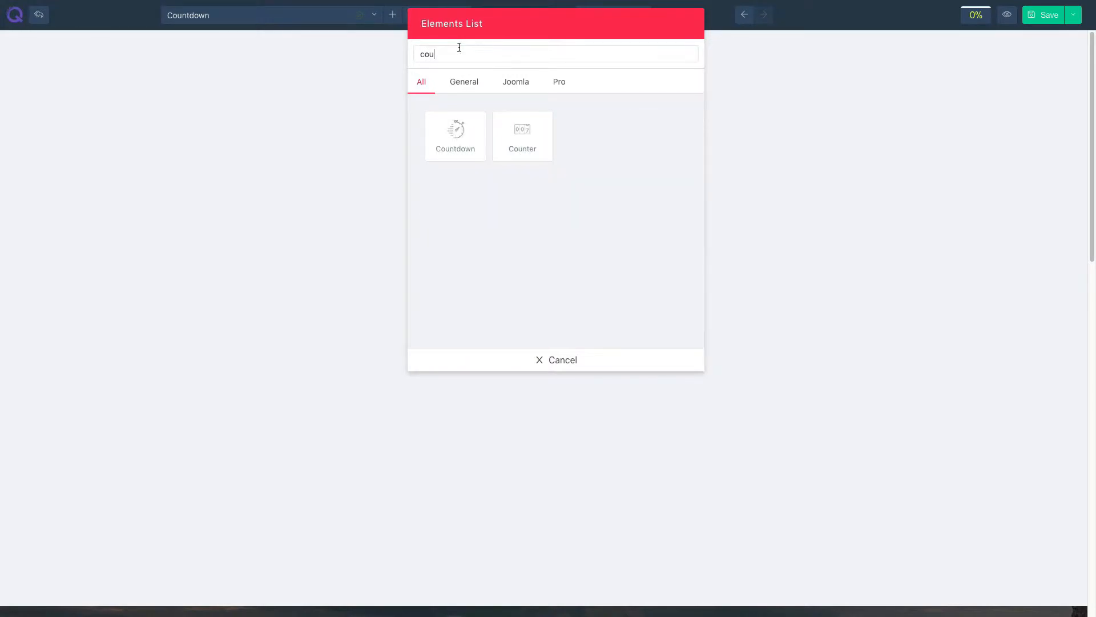
click(456, 137)
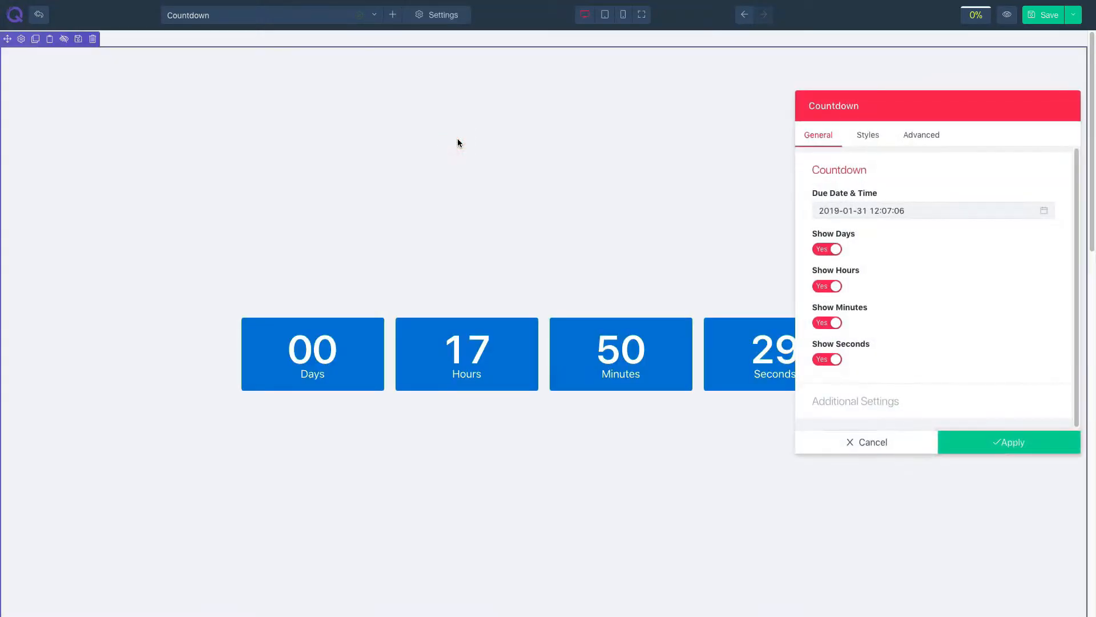
click(1045, 211)
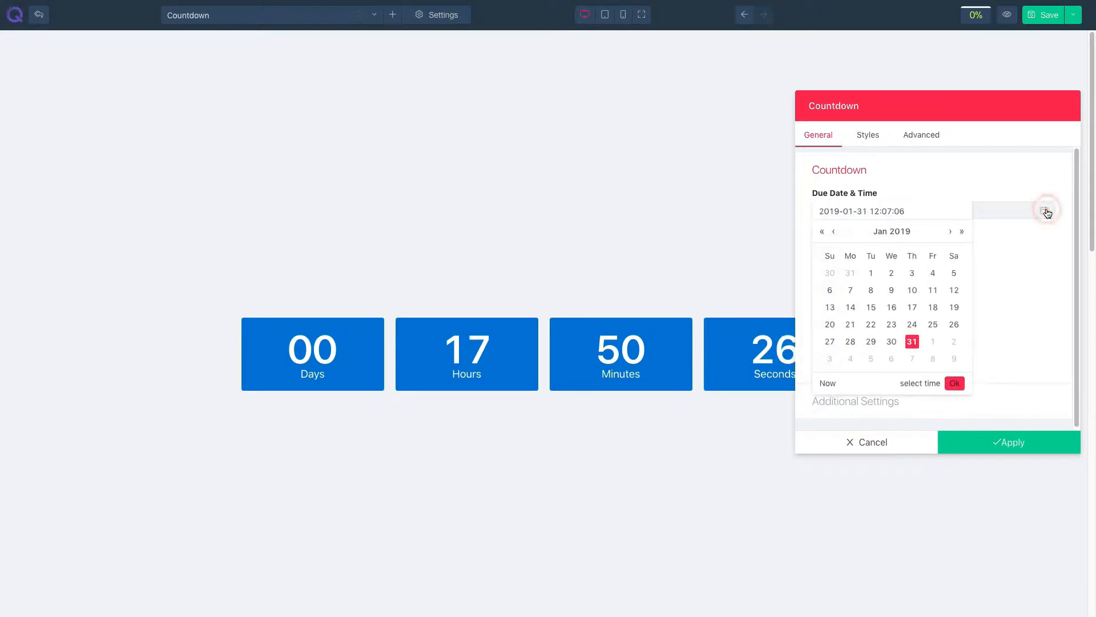
click(964, 231)
click(933, 341)
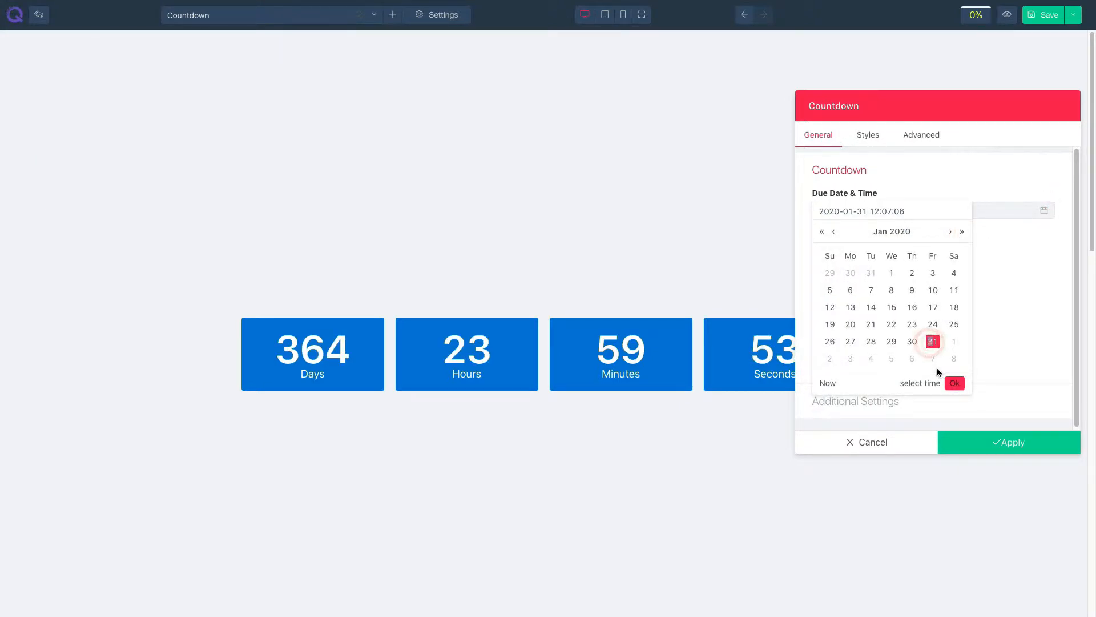
click(955, 384)
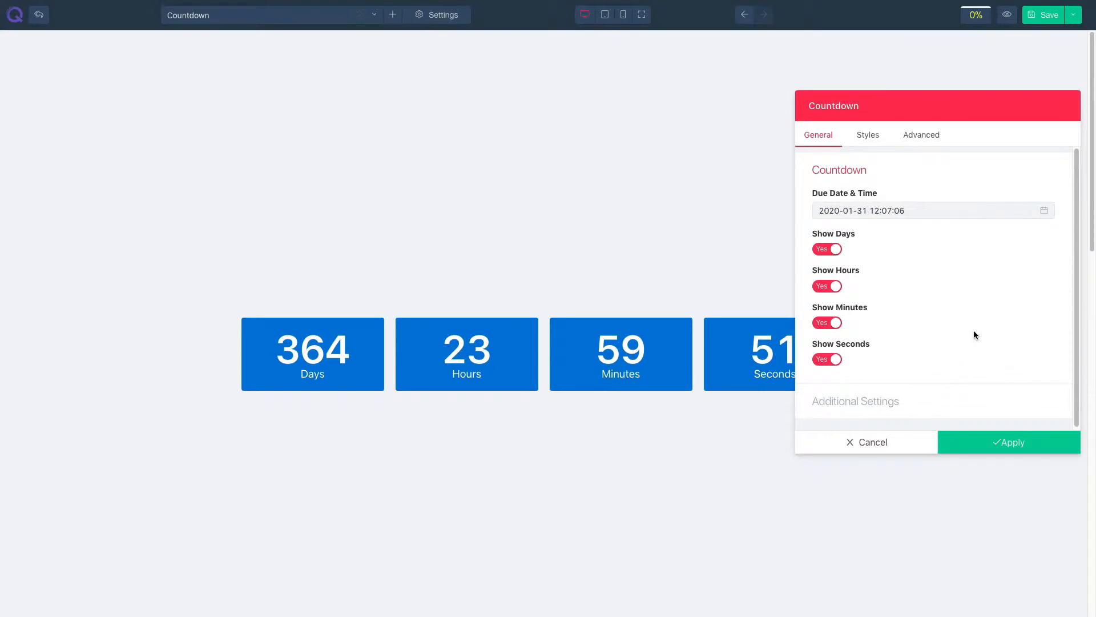
- Toggle the Show Days, Show Hours, Show Minutes and Show Seconds options off and back on
click(822, 249)
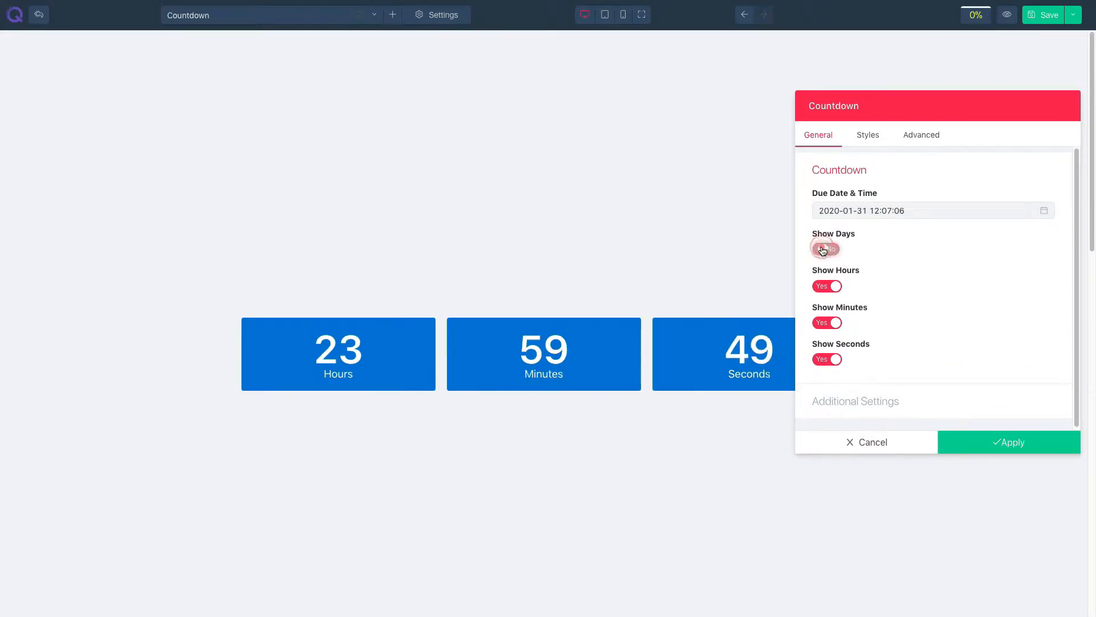
click(822, 249)
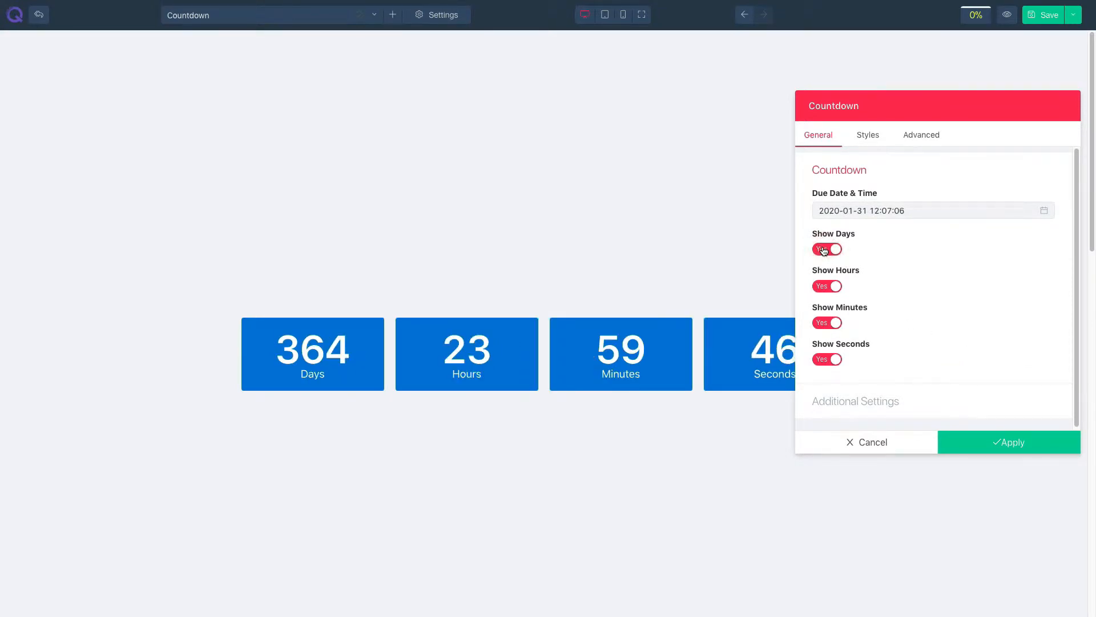
click(829, 288)
click(829, 287)
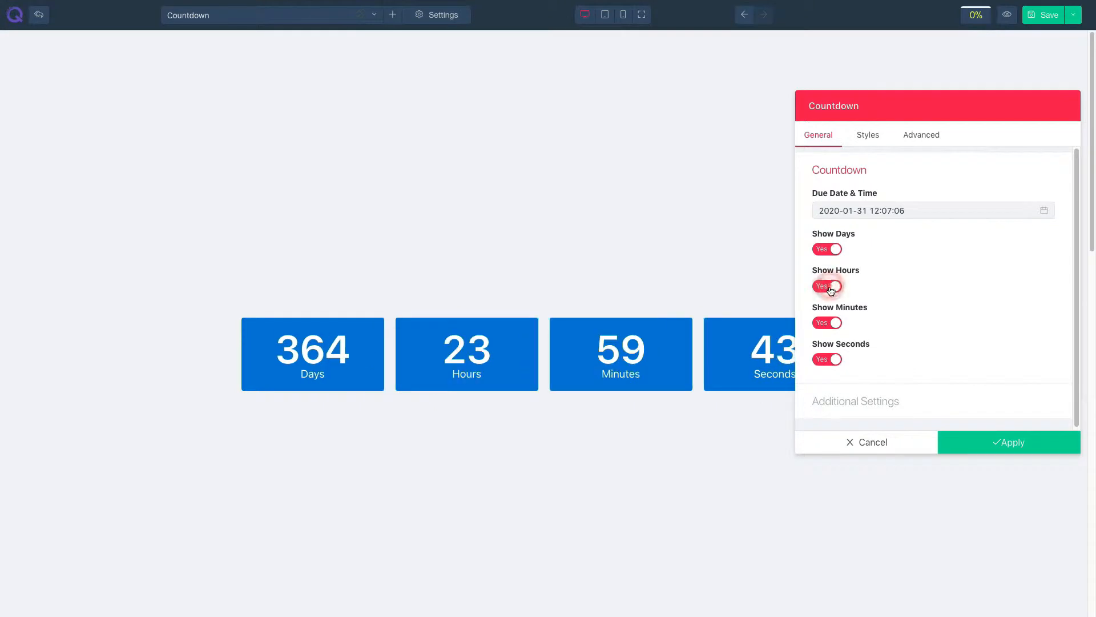
click(828, 324)
click(827, 324)
click(826, 360)
click(825, 361)
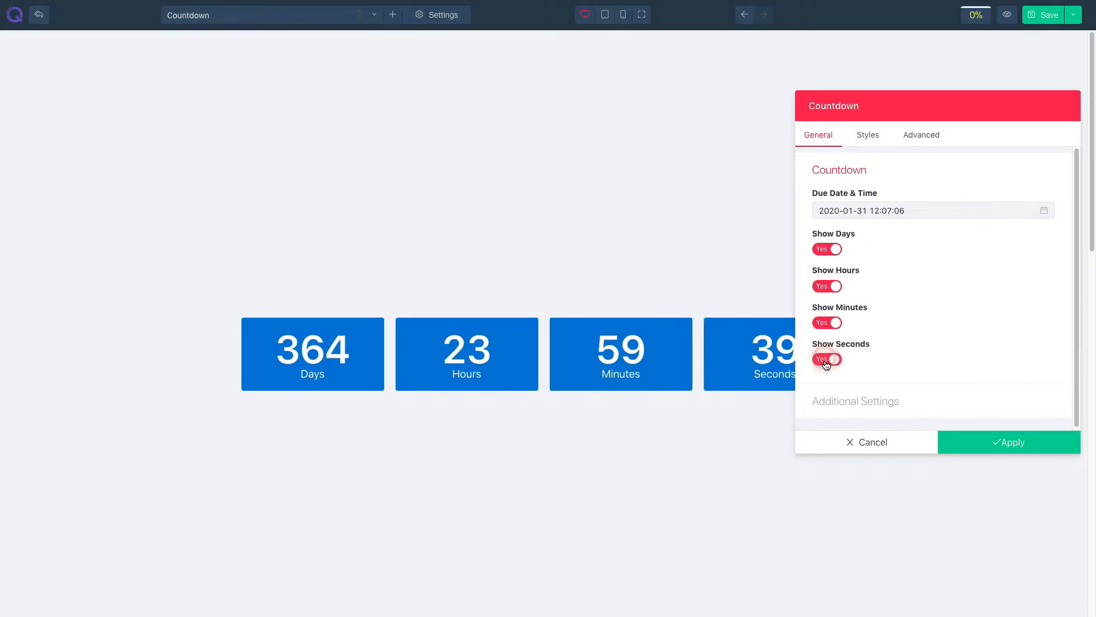
- Open the additional settings and set the Mobile Grid to 2, checking it in the mobile preview
click(838, 399)
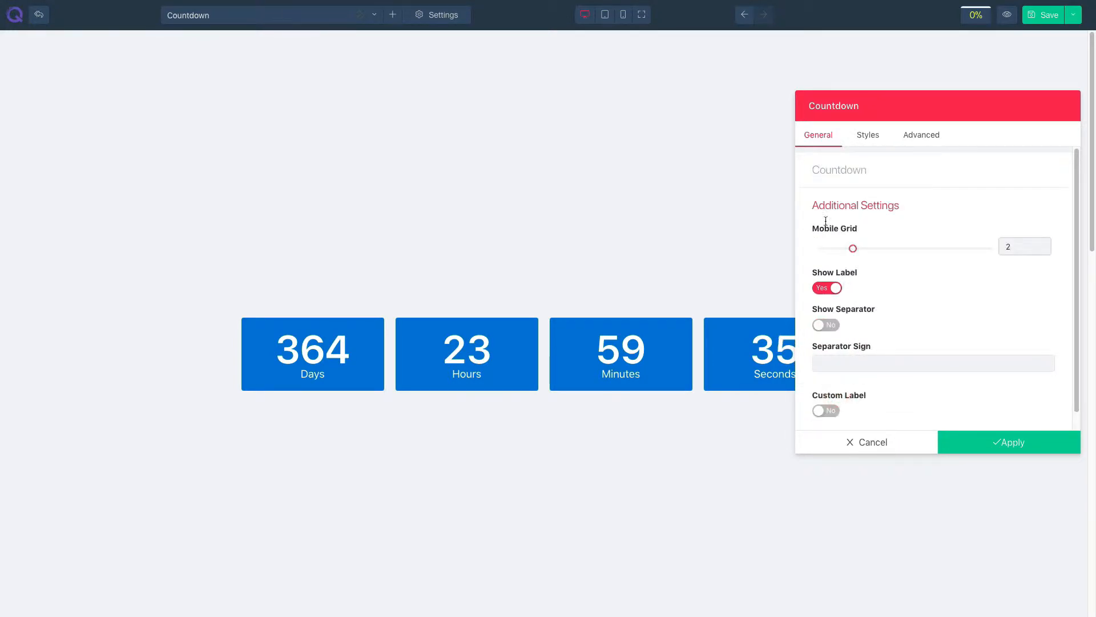
click(623, 14)
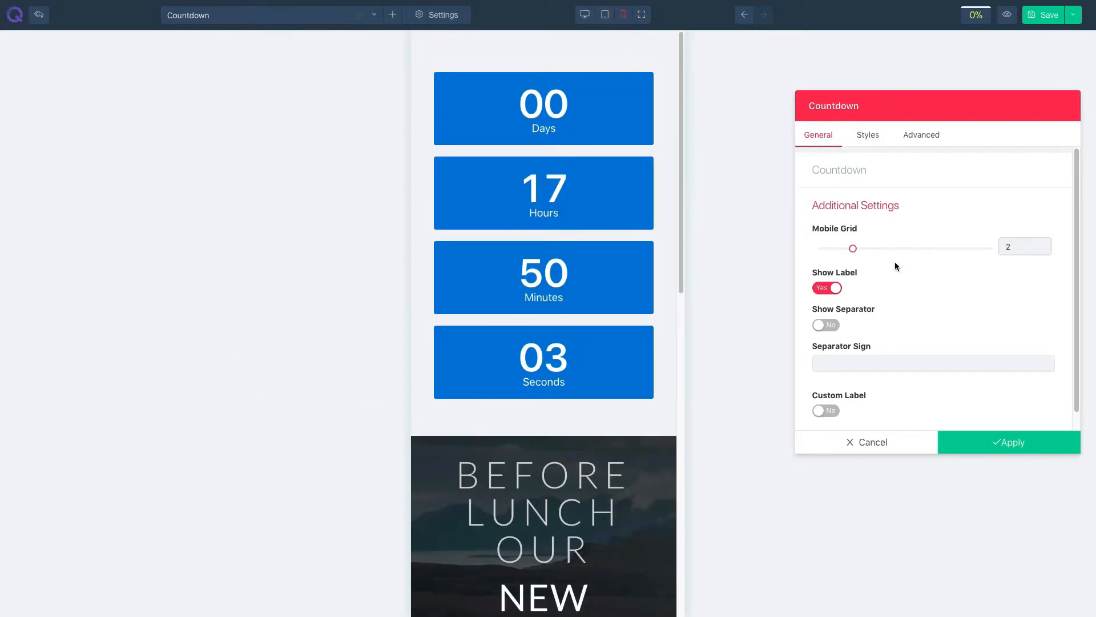
mouse_move(853, 249)
mouse_down()
mouse_move(827, 252)
mouse_move(844, 253)
mouse_up()
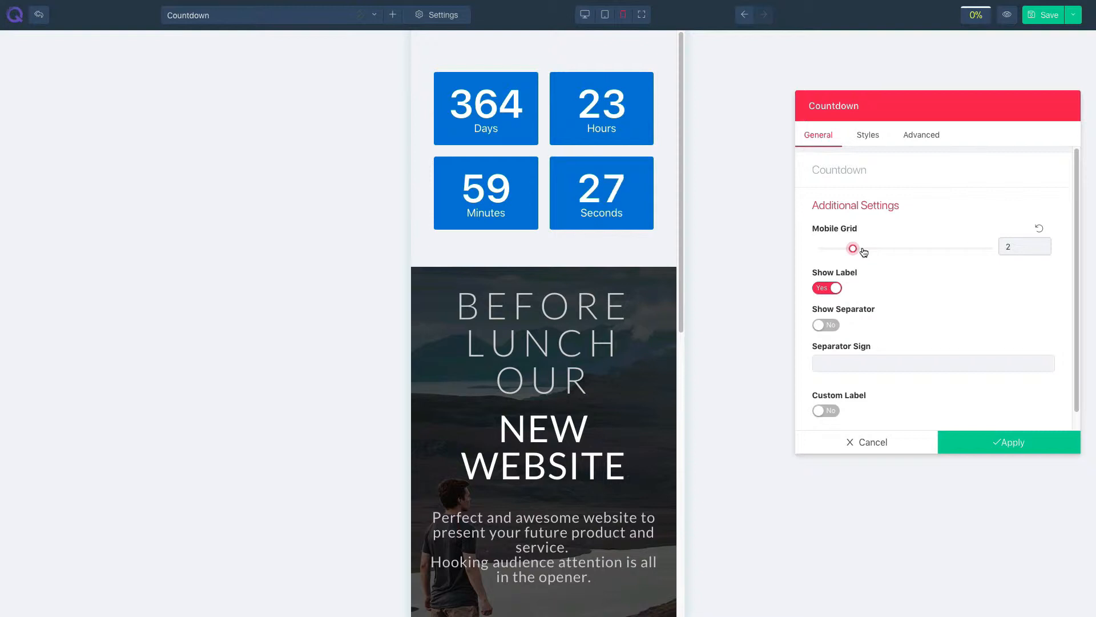
click(588, 16)
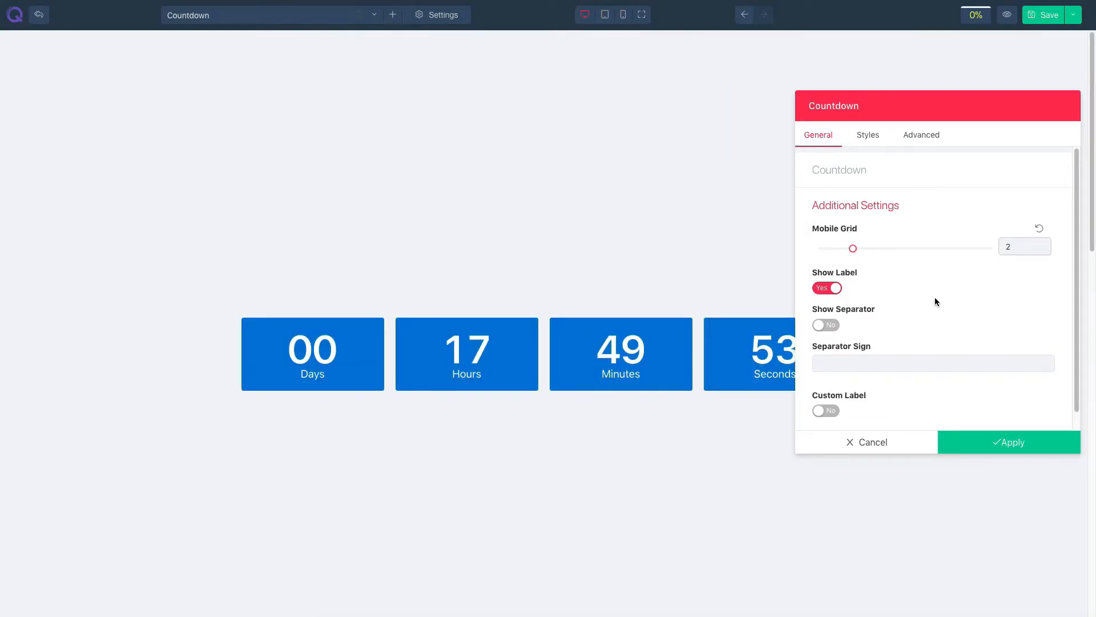
- Turn on the separator and set the separator sign to |
click(833, 290)
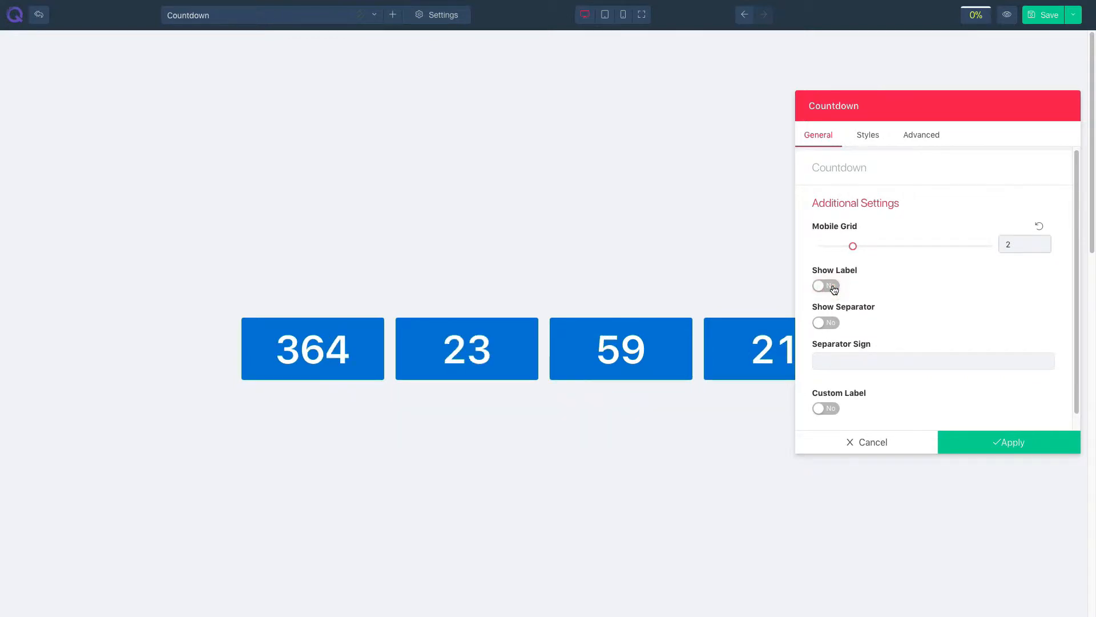
click(833, 290)
click(828, 322)
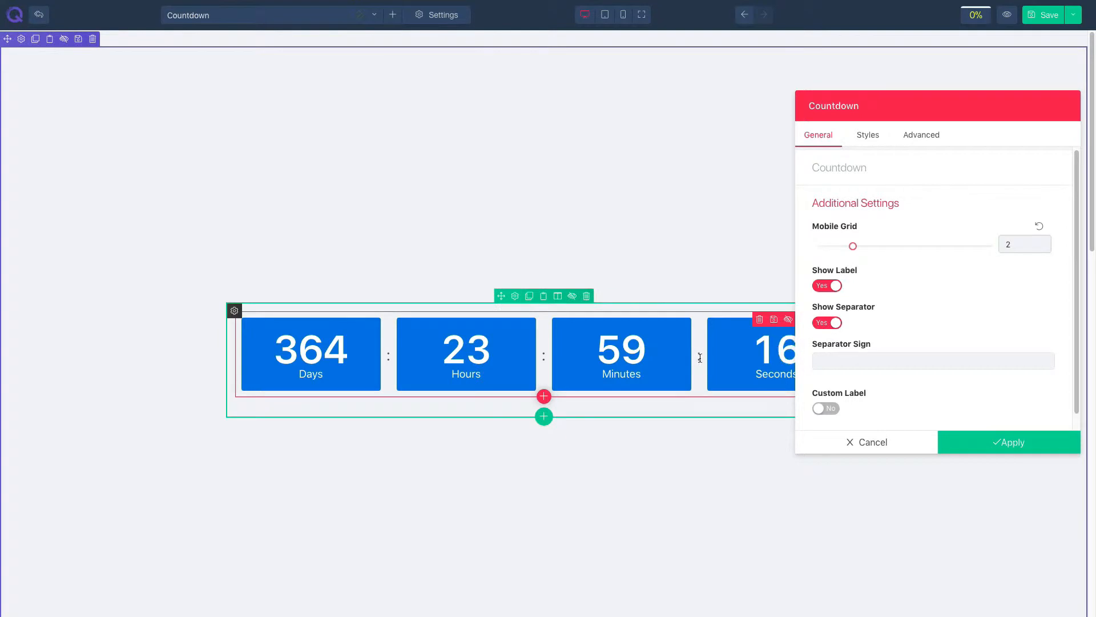
click(837, 361)
text(|)
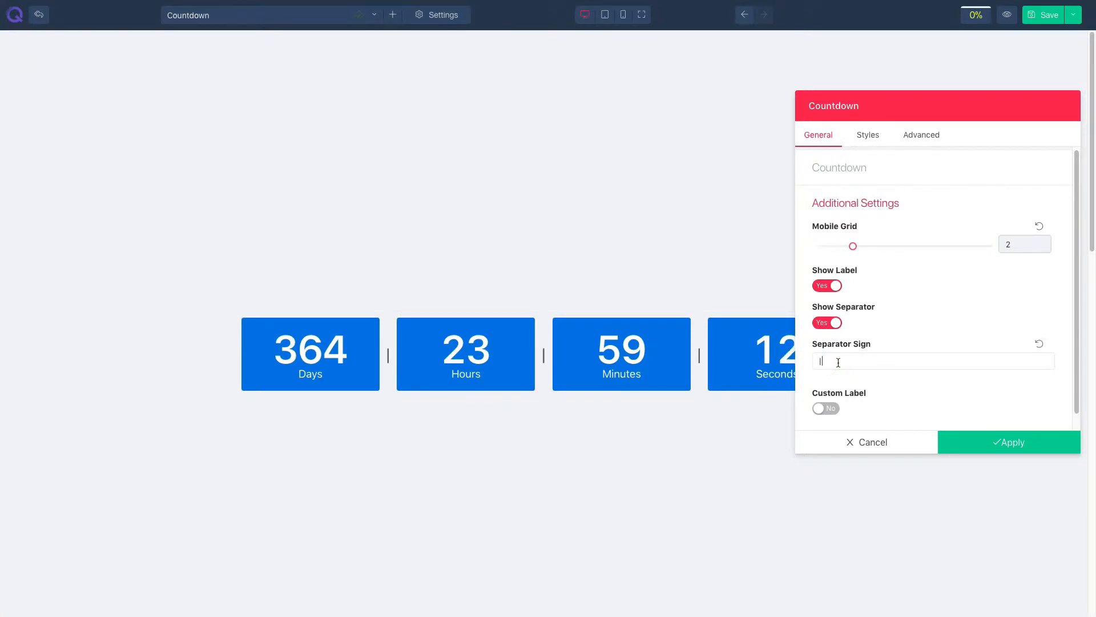
- Enable custom labels and rename the Days label to days and the Hours label to hr
scroll(862, 336, down, 1)
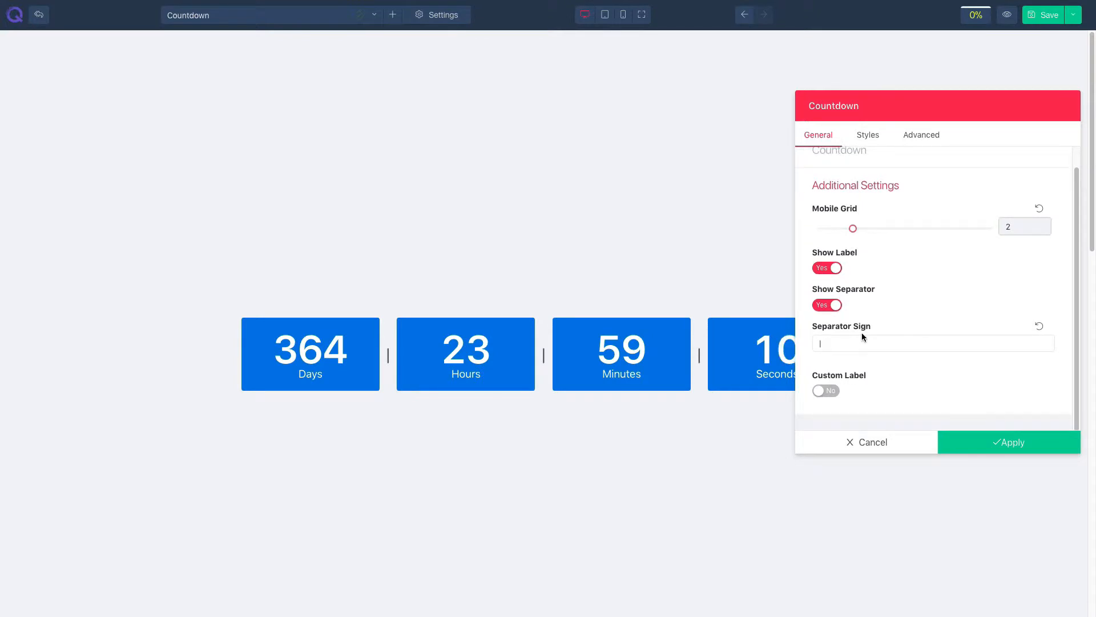
click(828, 391)
scroll(874, 370, down, 3)
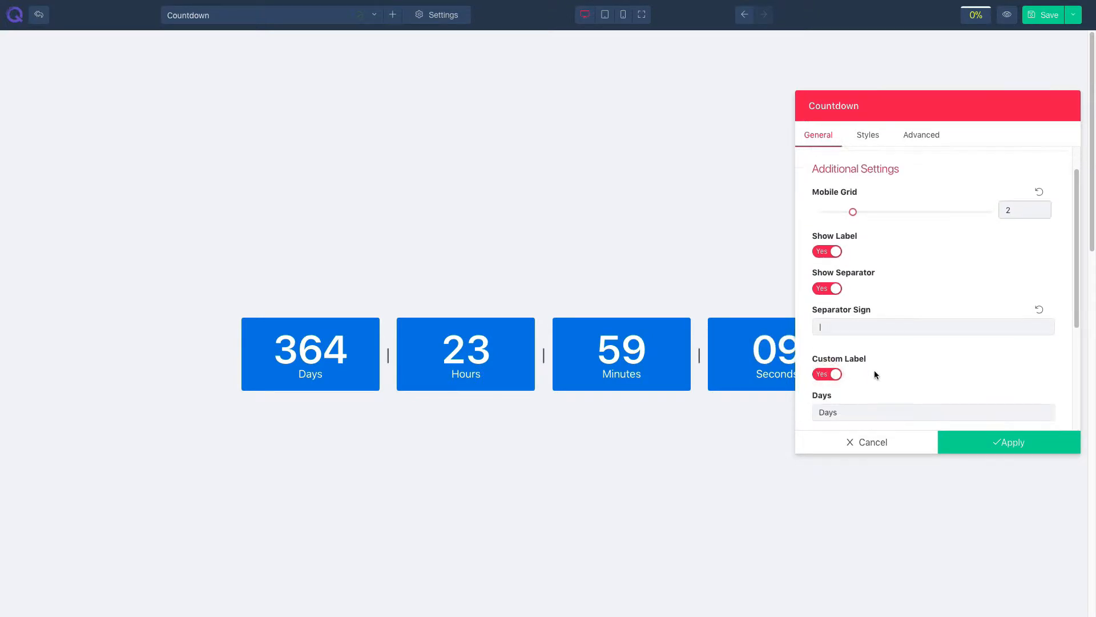
double_click(827, 362)
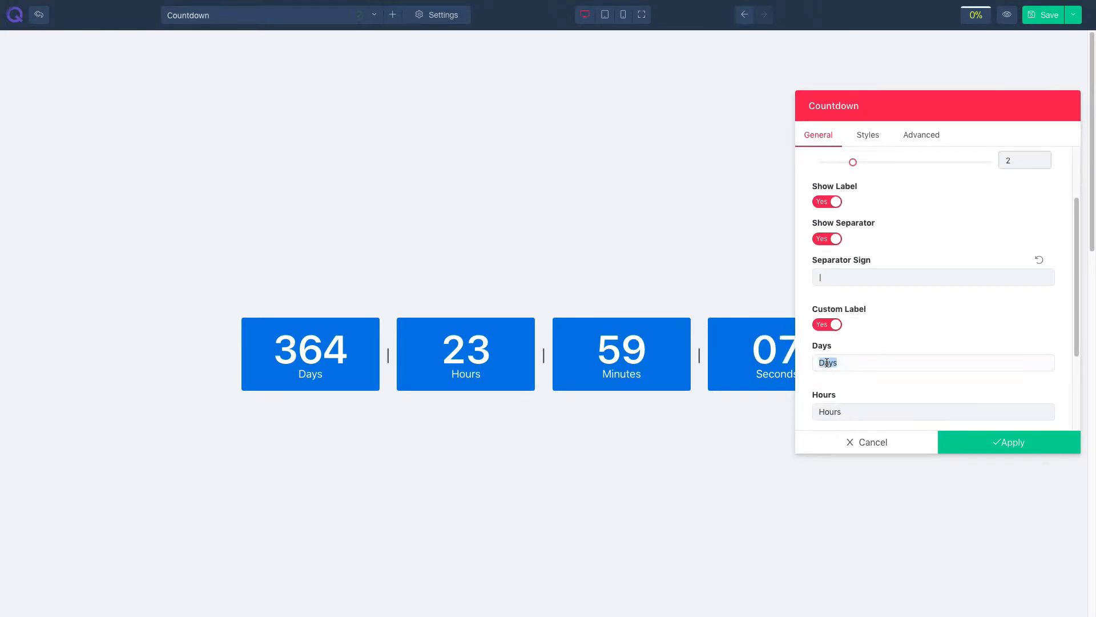
text(days)
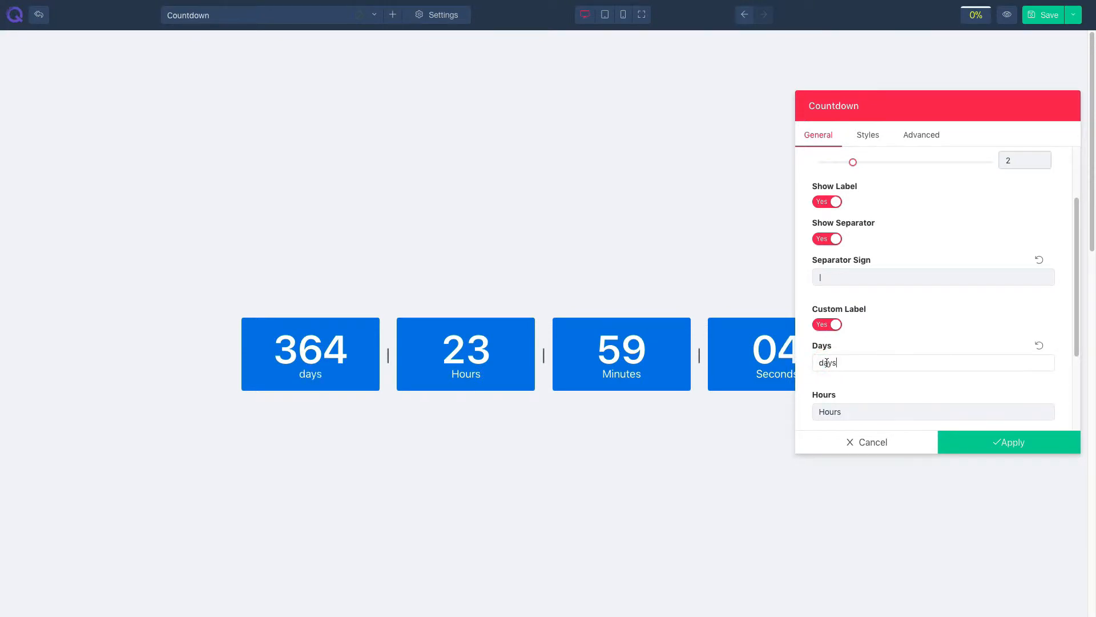
text(hr)
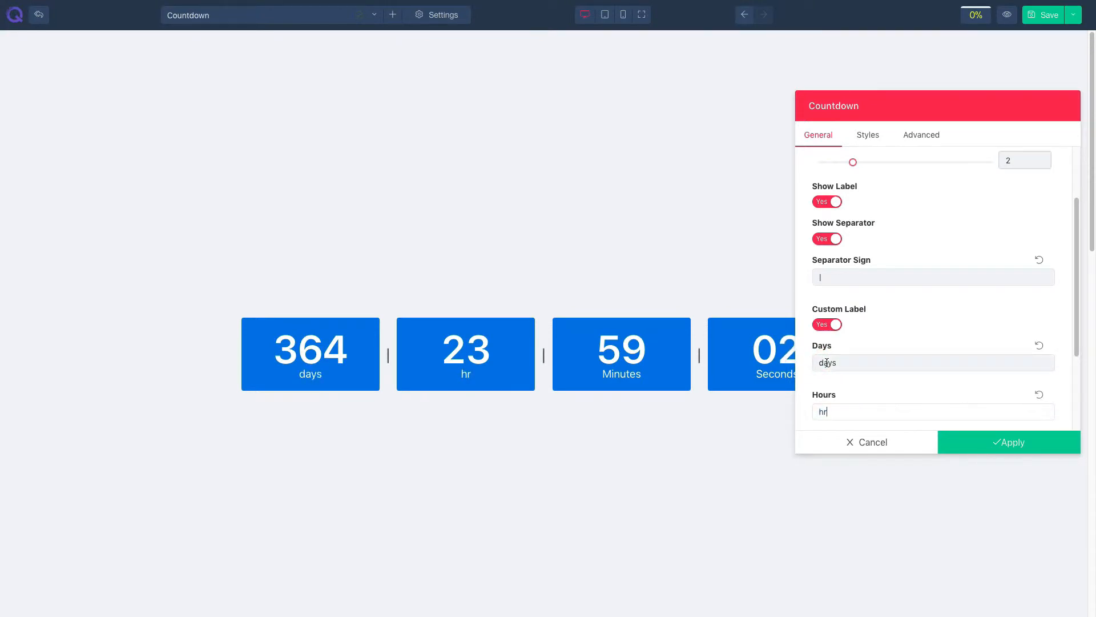
- Turn custom labels off again
scroll(827, 363, down, 3)
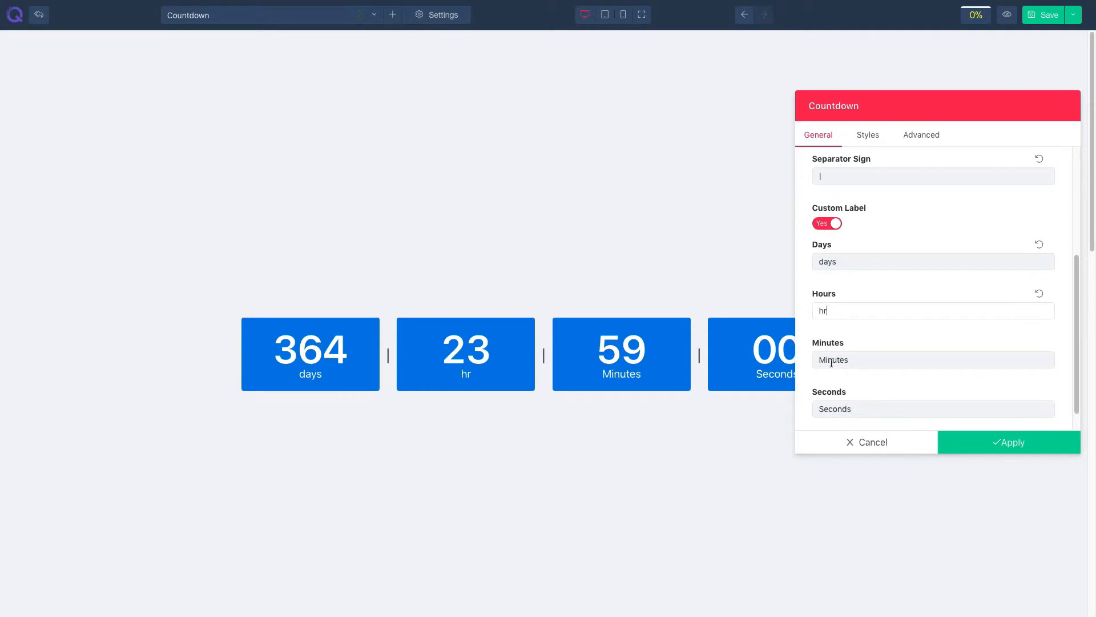
scroll(835, 360, down, 1)
click(837, 377)
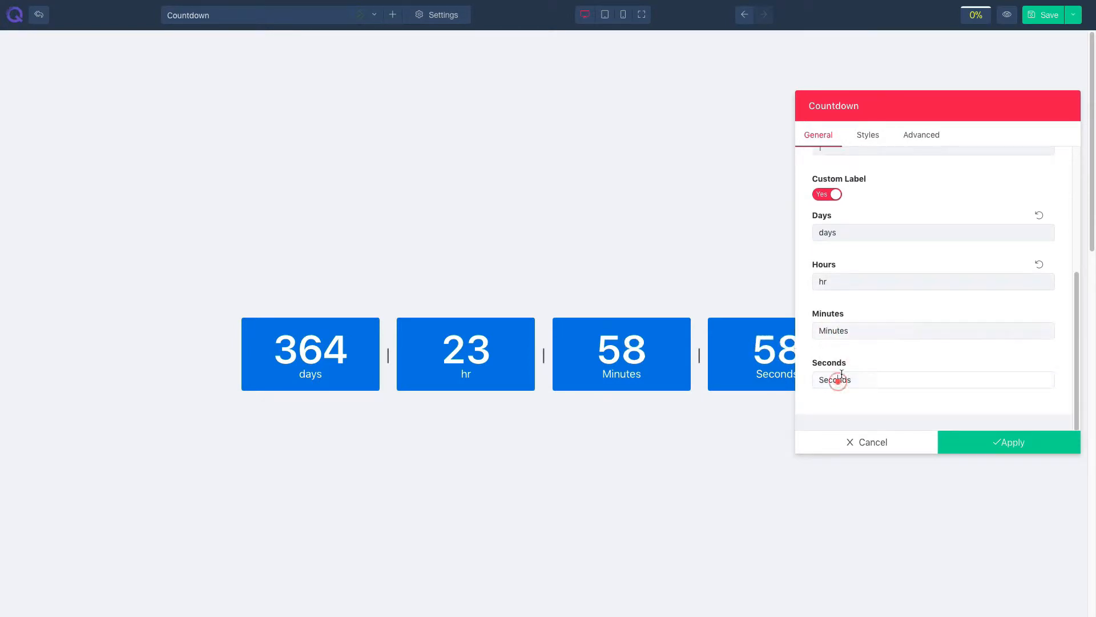
click(829, 195)
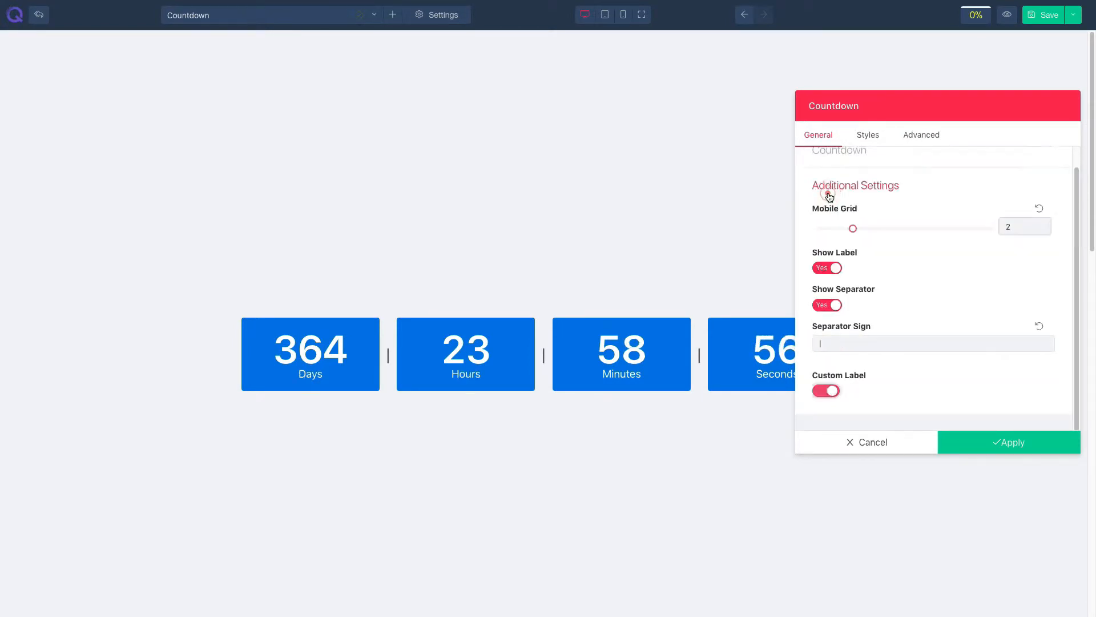
- Set the countdown's view style to Inline and its background color to teal
click(867, 137)
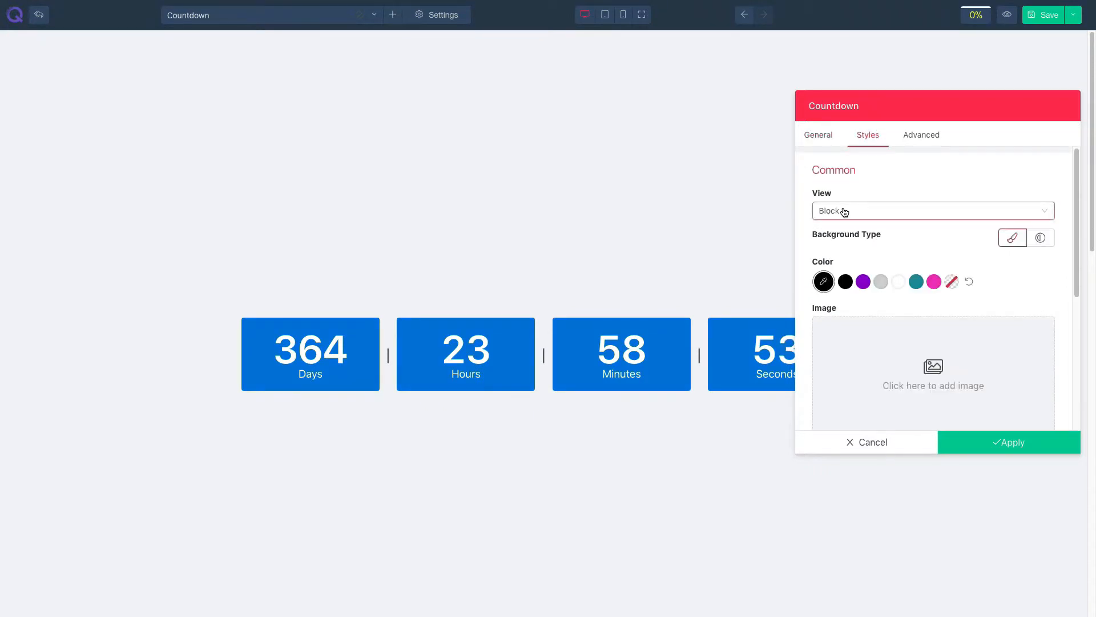
click(844, 212)
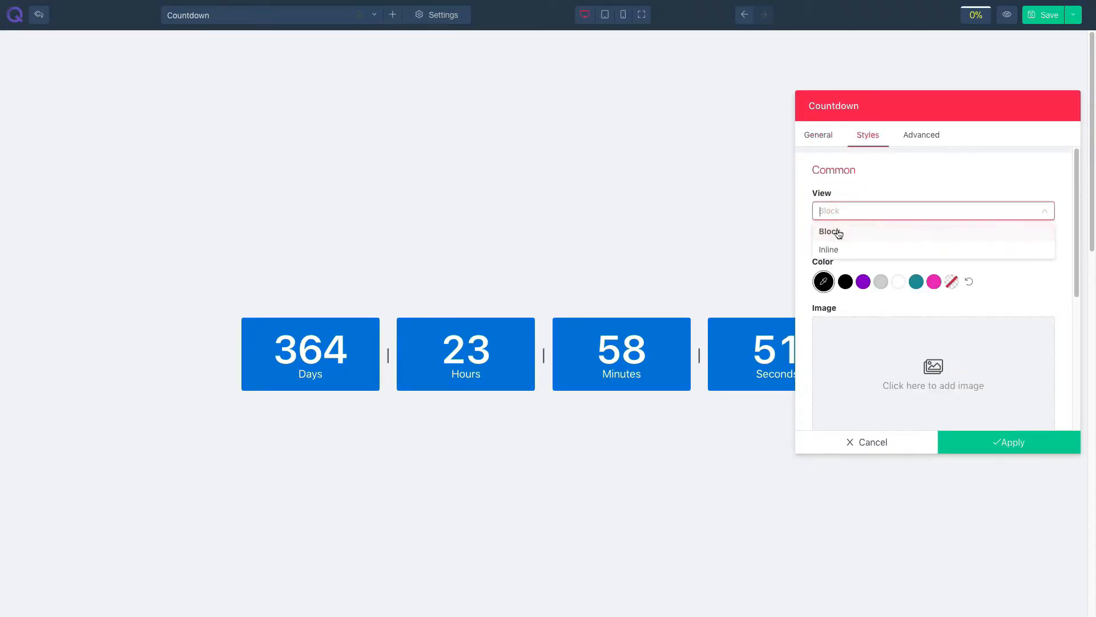
click(844, 249)
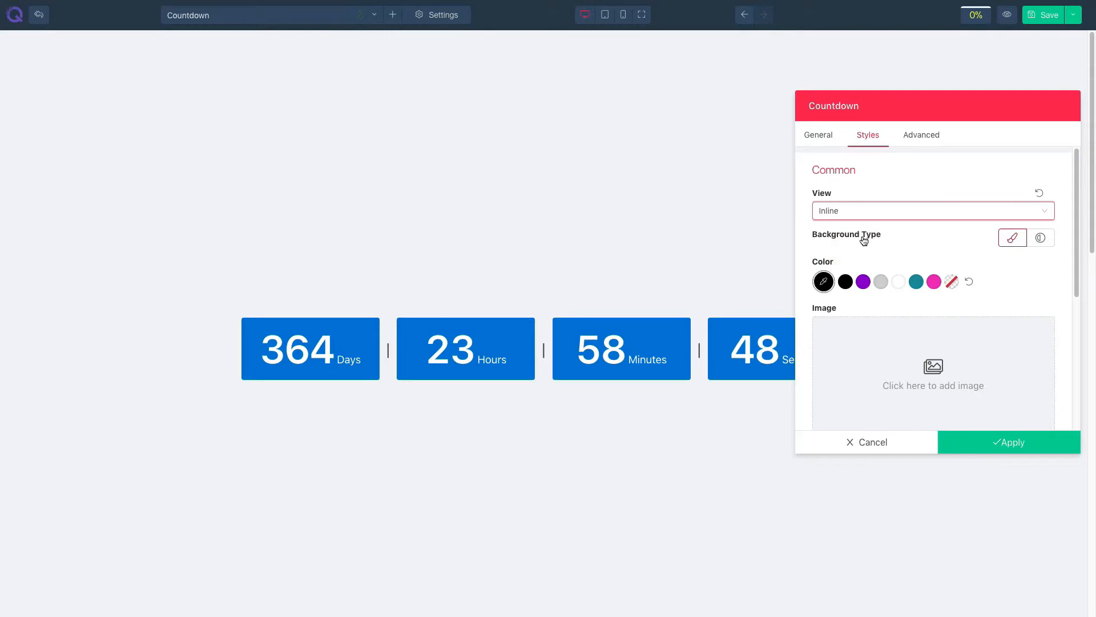
click(863, 282)
click(916, 282)
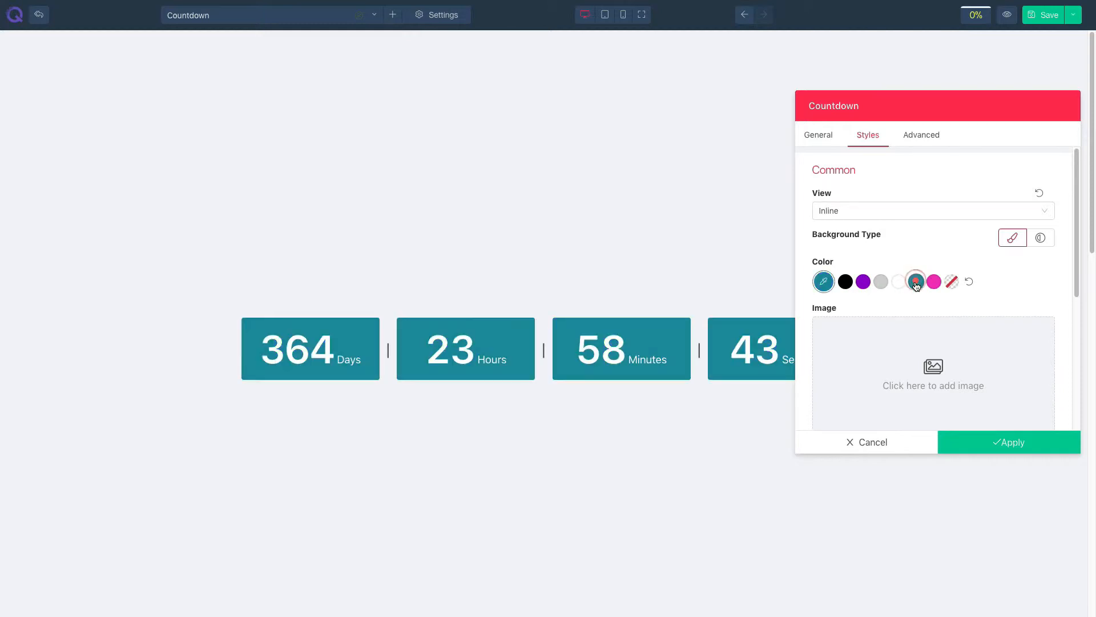
- Choose image29.jpeg from the media manager as the countdown background image
scroll(916, 302, down, 2)
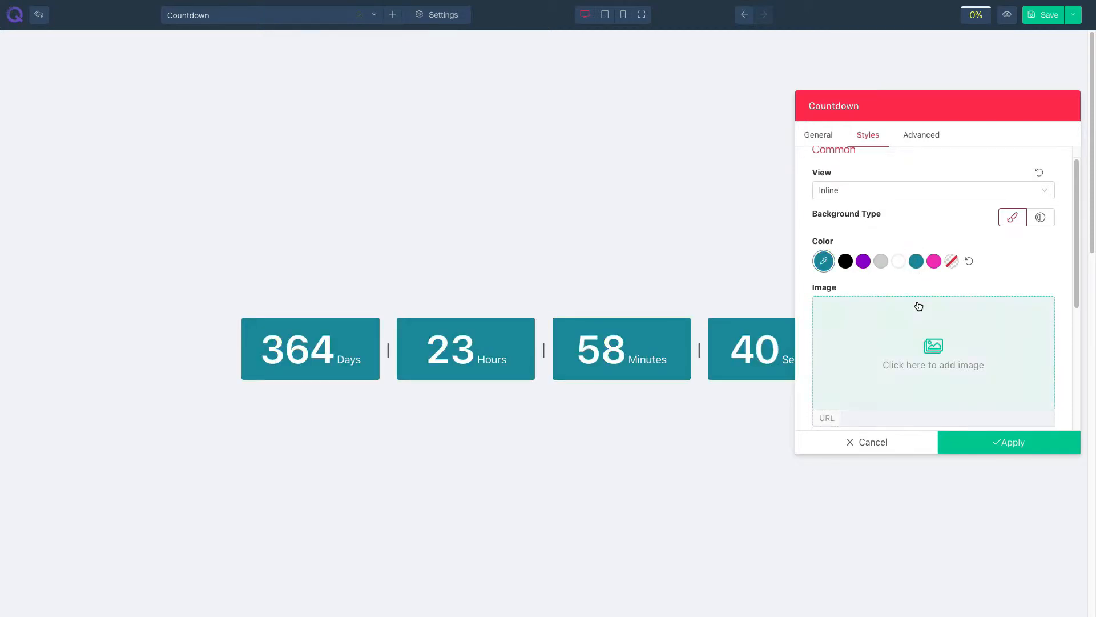
click(912, 334)
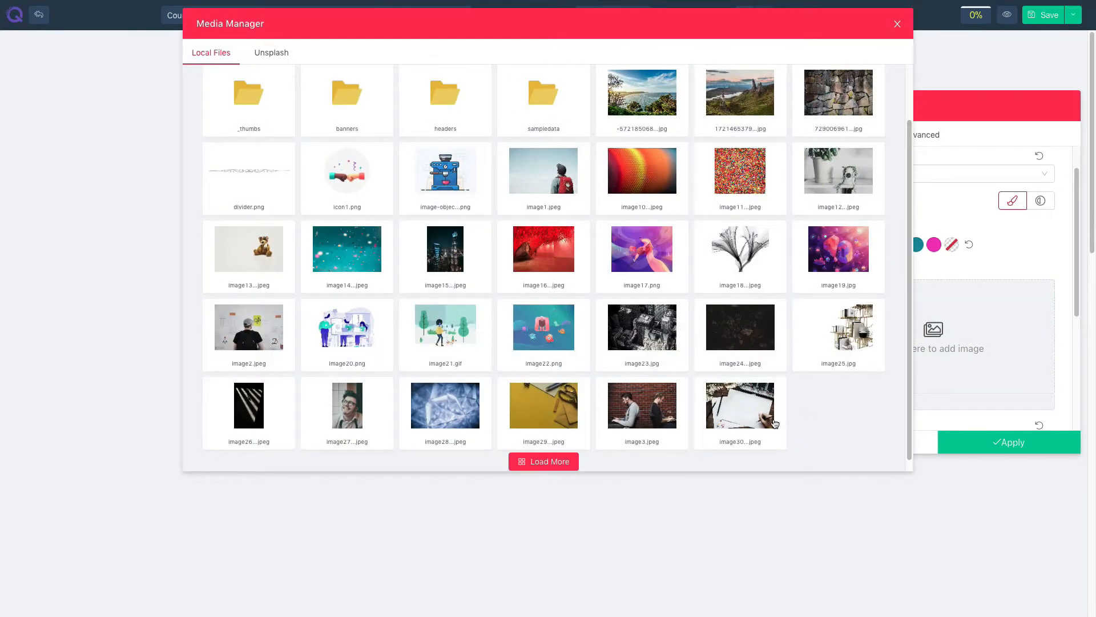
click(545, 403)
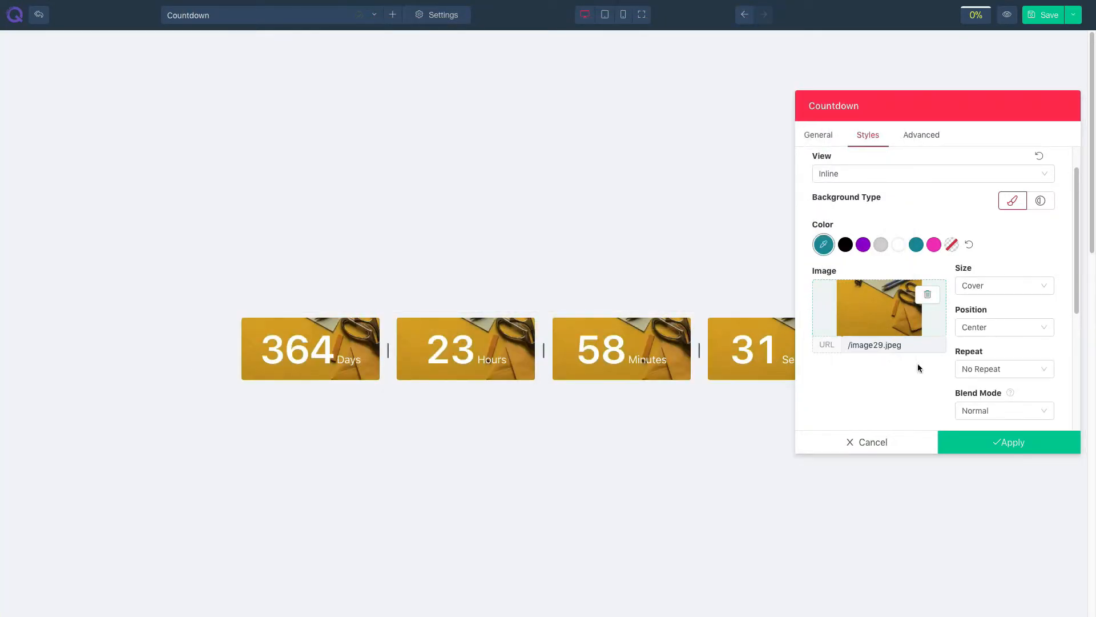
- Set the background image's blend mode to Multiply
scroll(918, 364, down, 1)
click(993, 381)
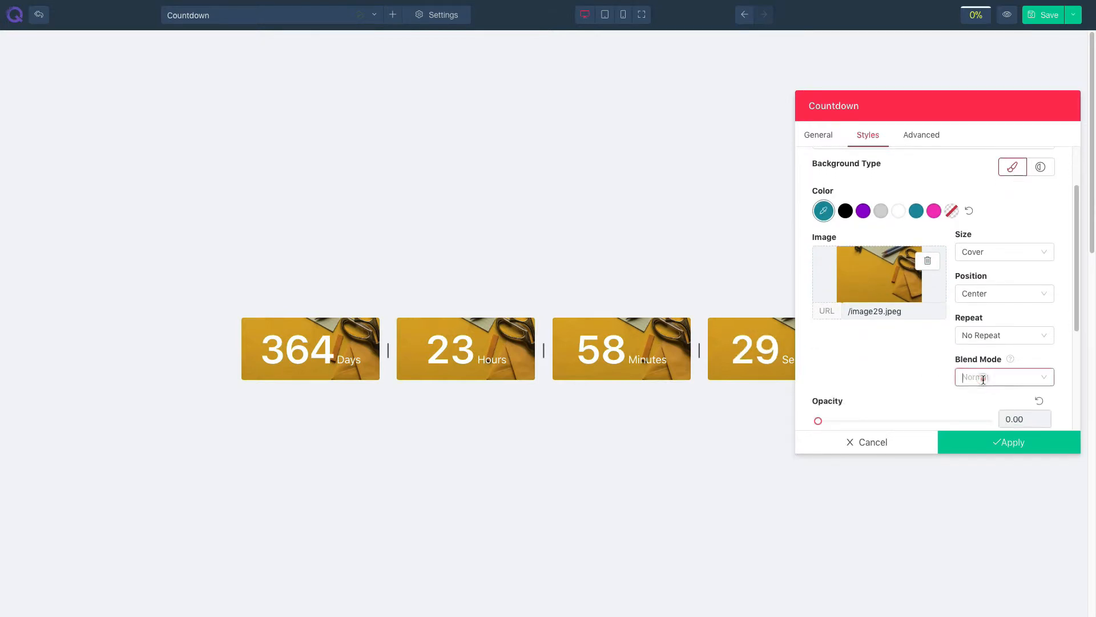
click(975, 417)
- Switch the countdown's background type to gradient
scroll(902, 371, up, 2)
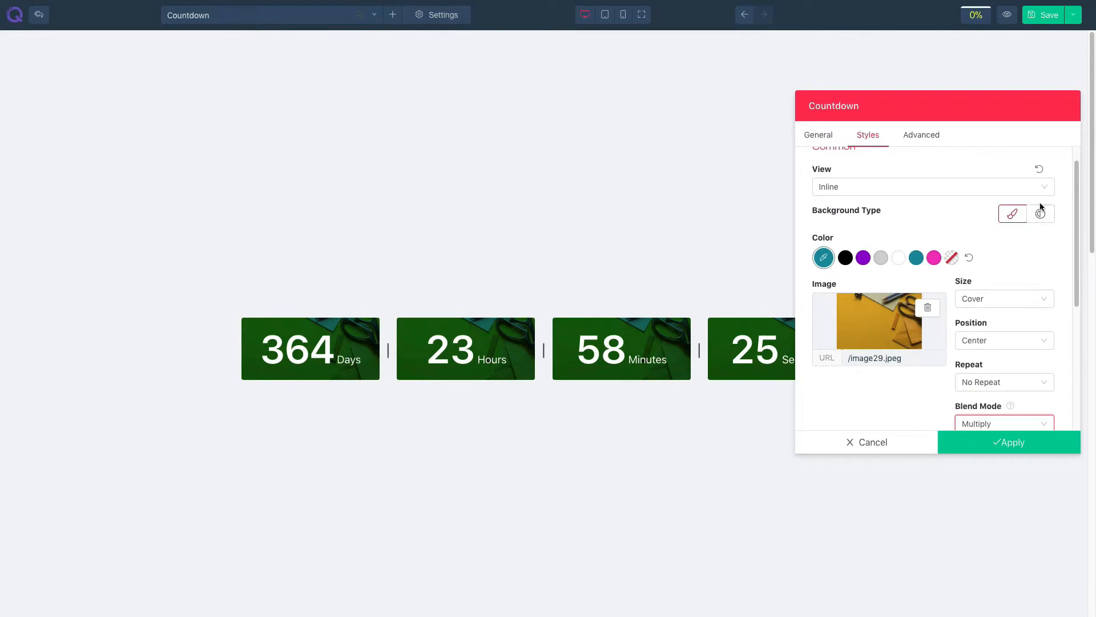
click(1040, 215)
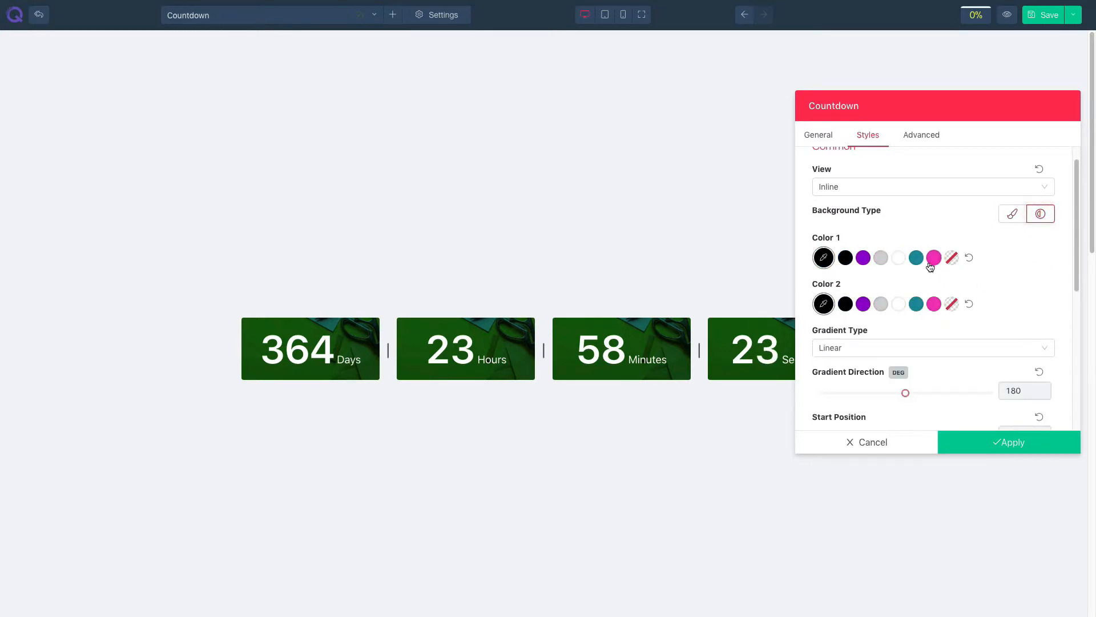
- Switch the countdown's background type back to solid color and image
scroll(914, 313, down, 1)
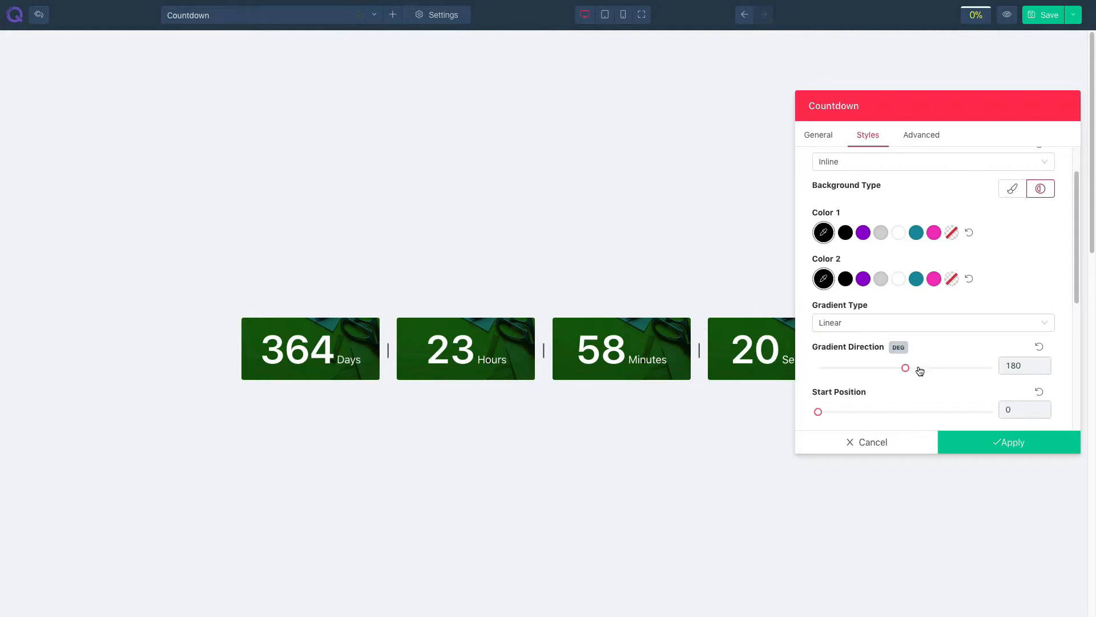
scroll(917, 369, down, 2)
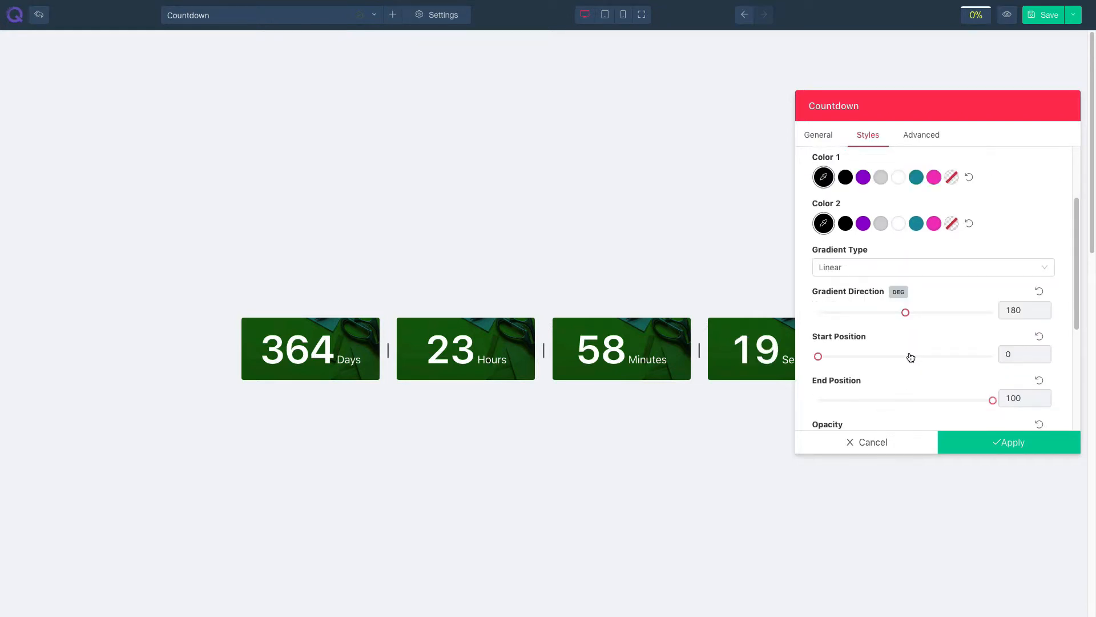
scroll(896, 403, down, 1)
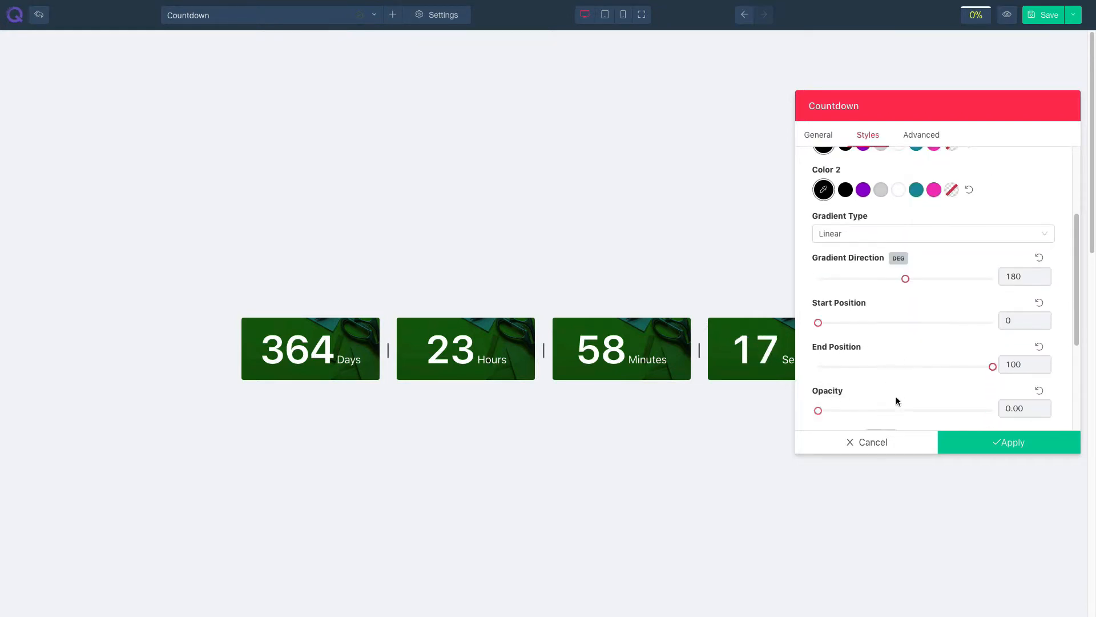
scroll(901, 394, down, 1)
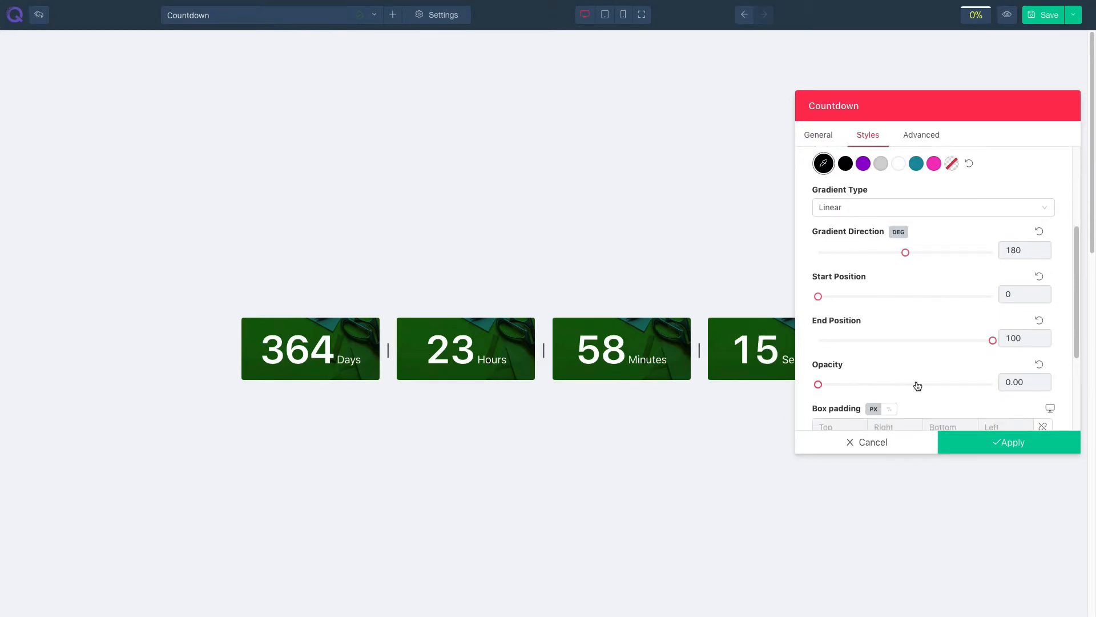
scroll(974, 268, up, 5)
click(1009, 240)
scroll(914, 297, down, 10)
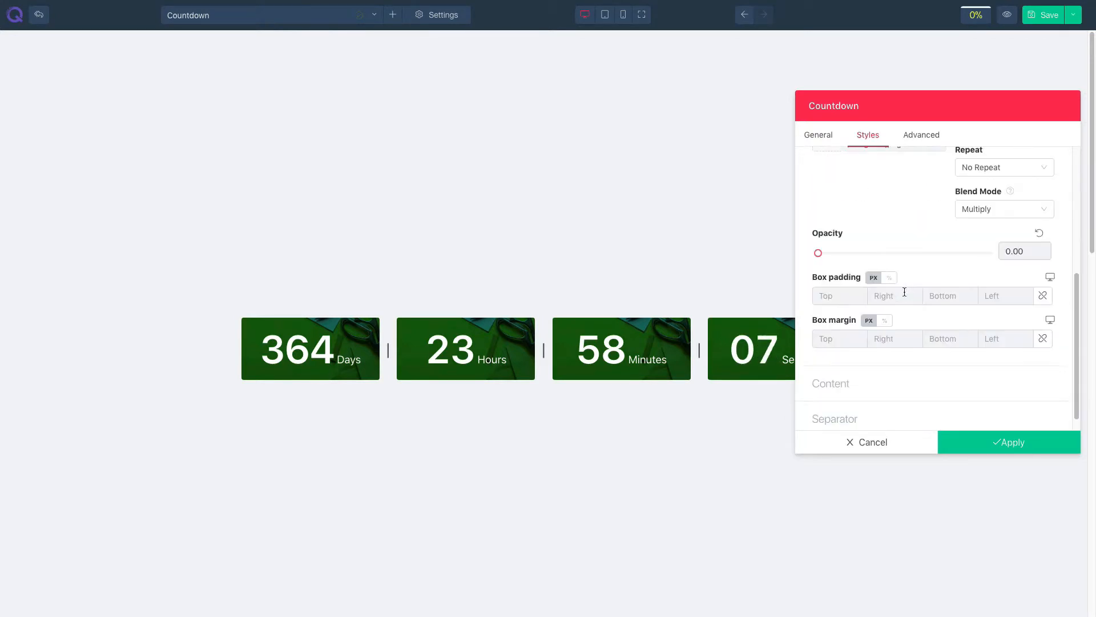
click(835, 296)
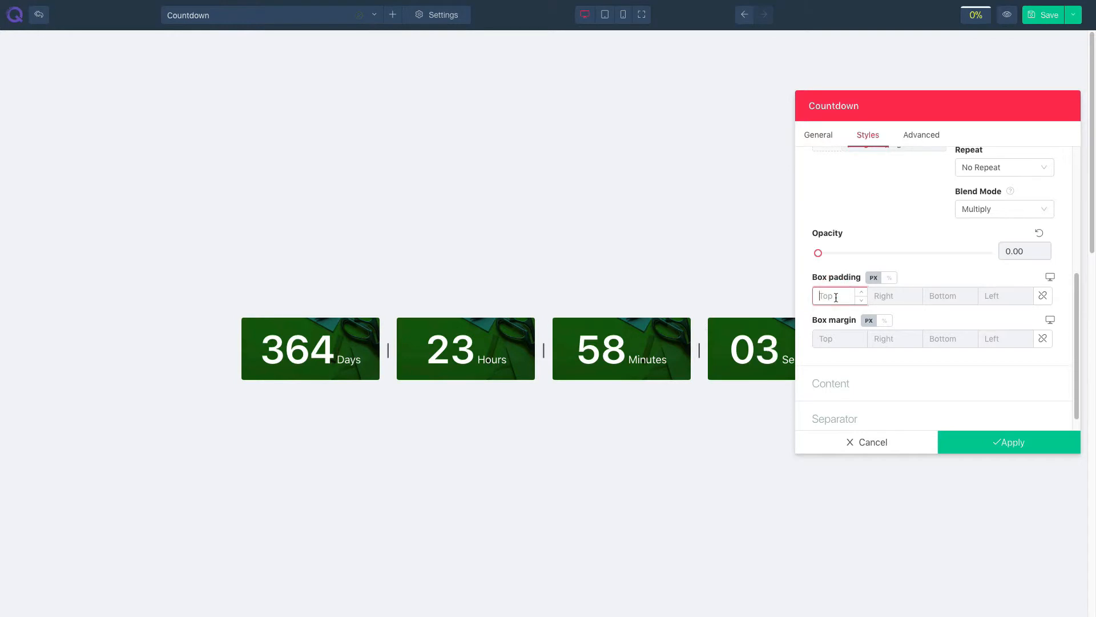
text(25)
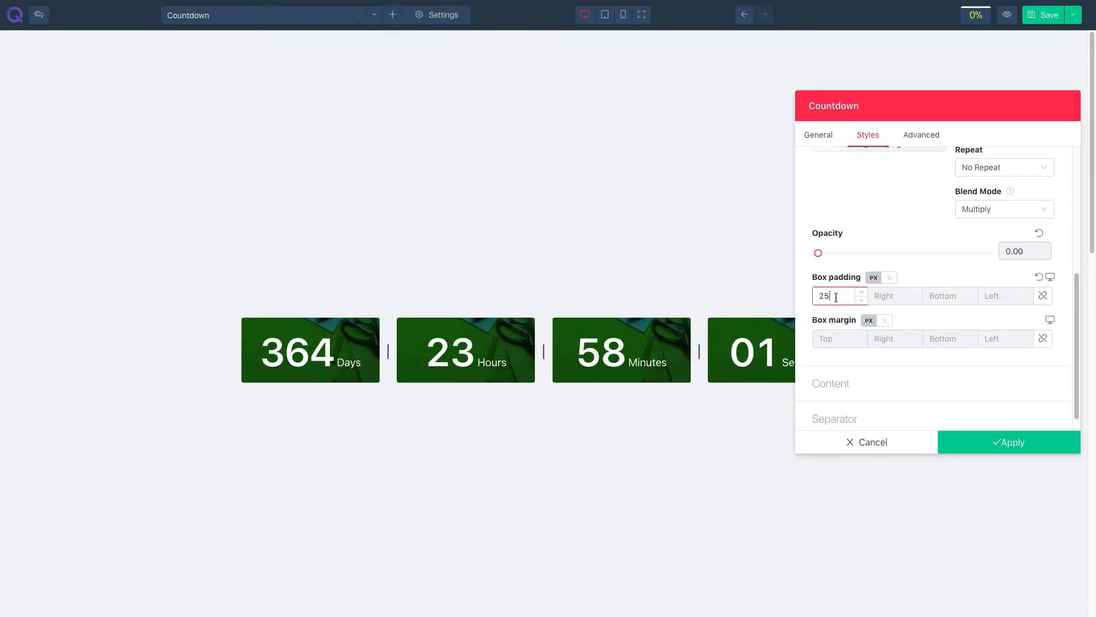
key(BackSpace)
key(BackSpace)
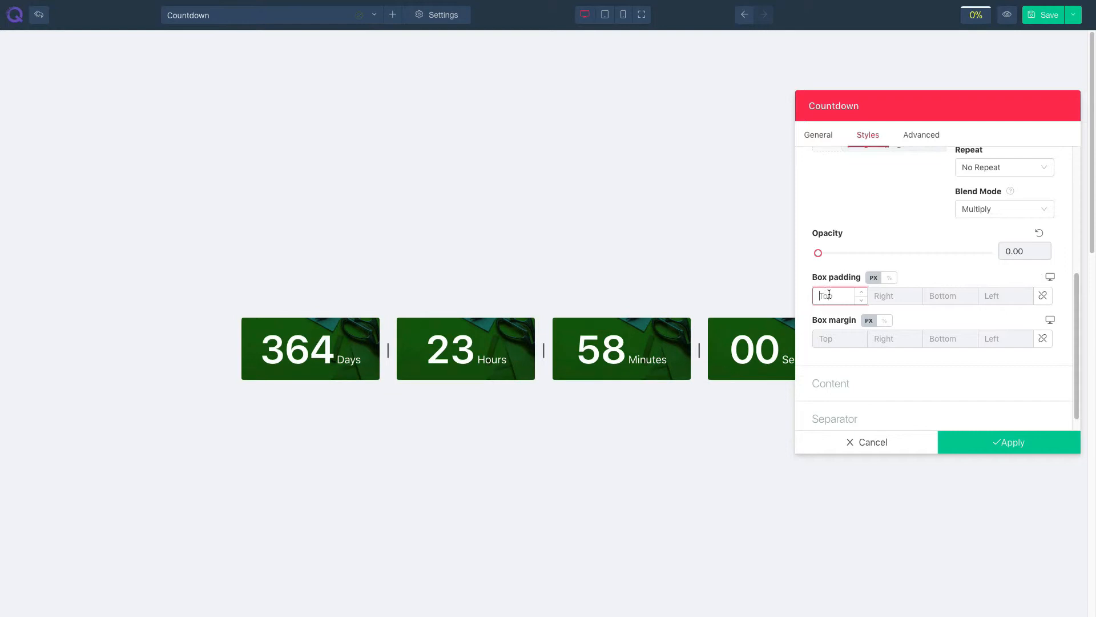
click(836, 338)
text(30)
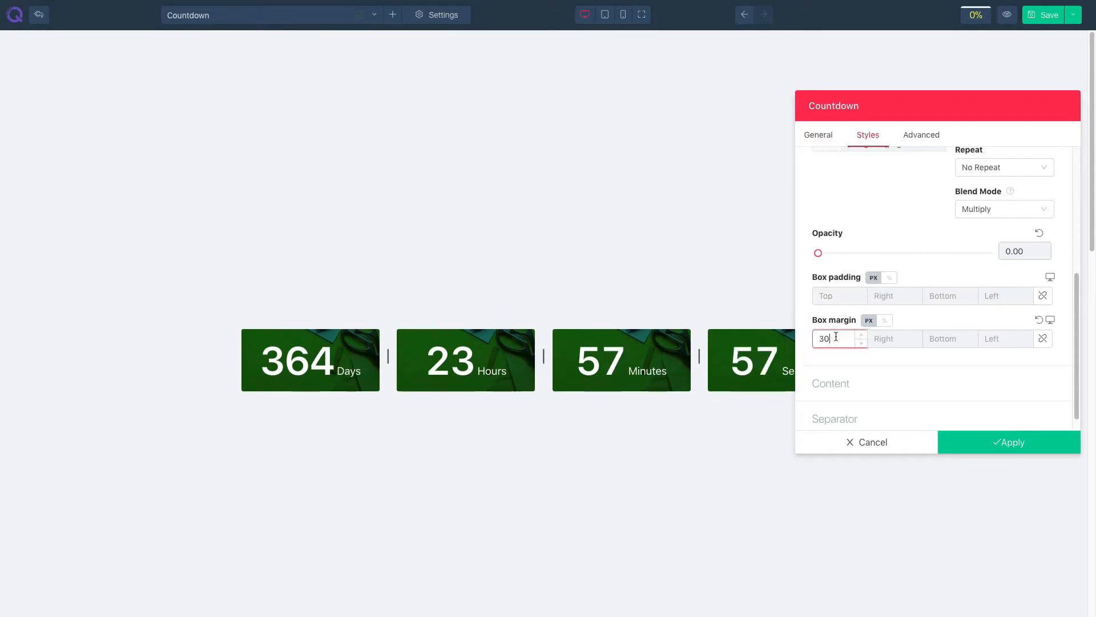
key(BackSpace)
key(BackSpace)
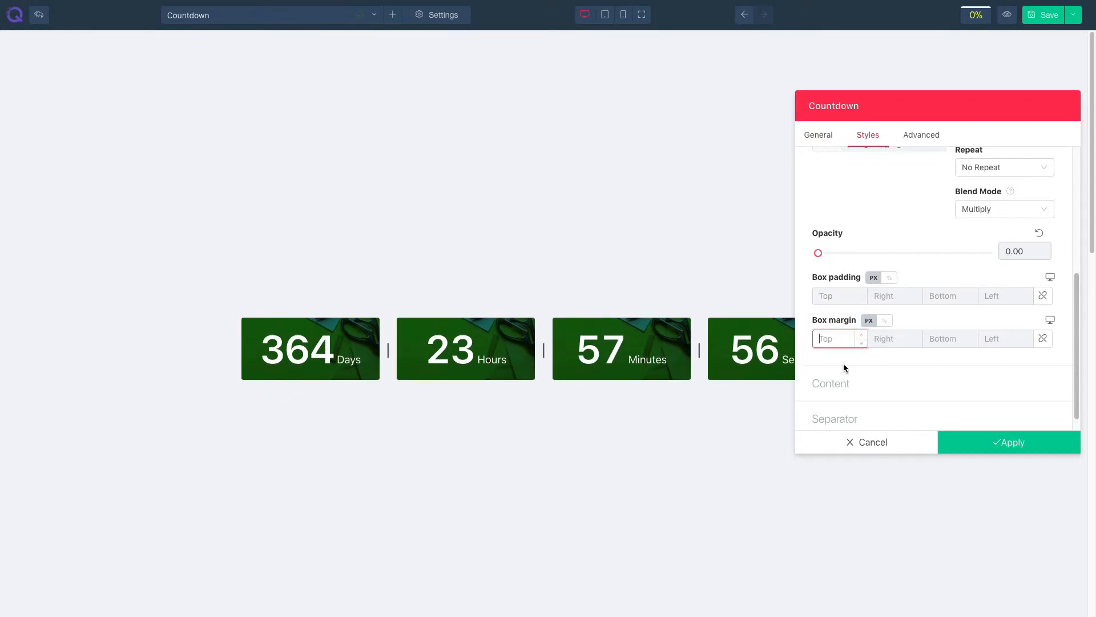
- Try black and then teal as the digit color, then reset the digit color to default
click(845, 377)
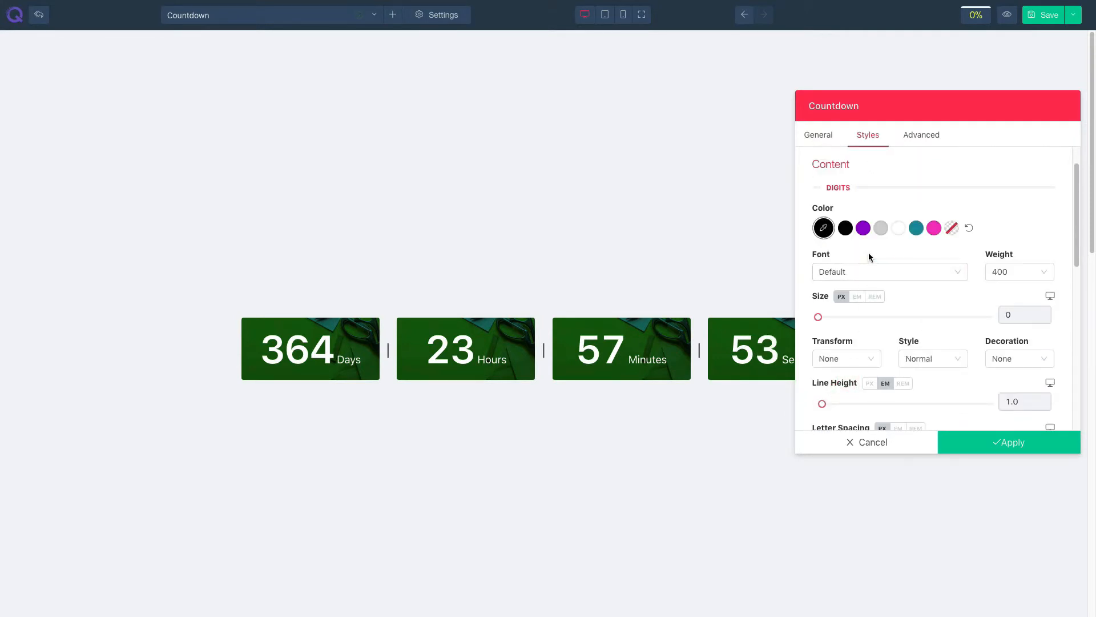
click(845, 228)
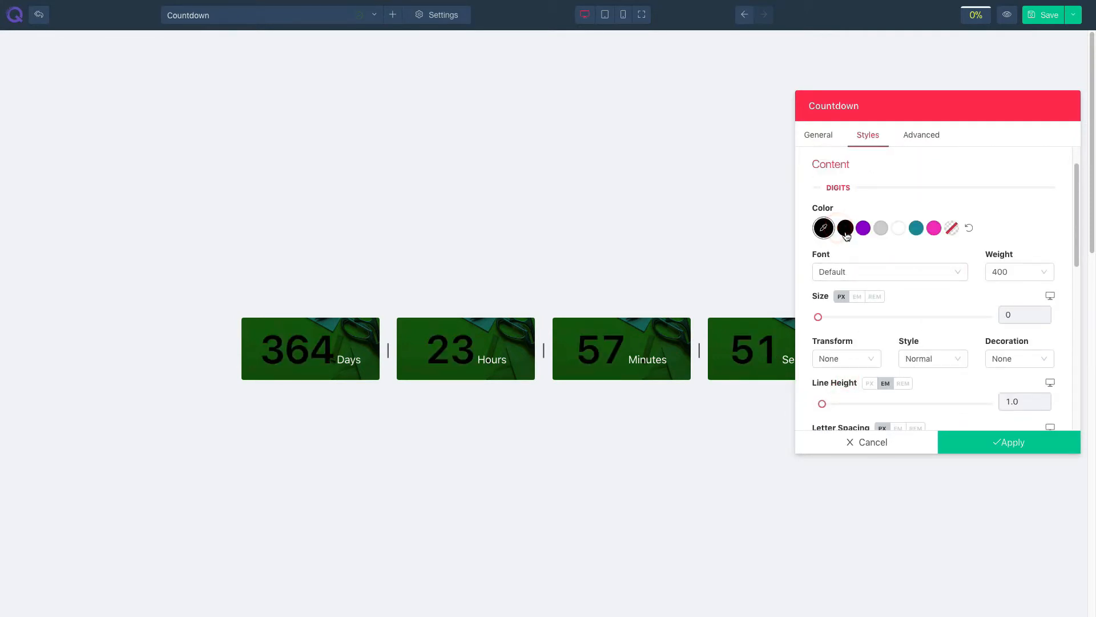
click(915, 230)
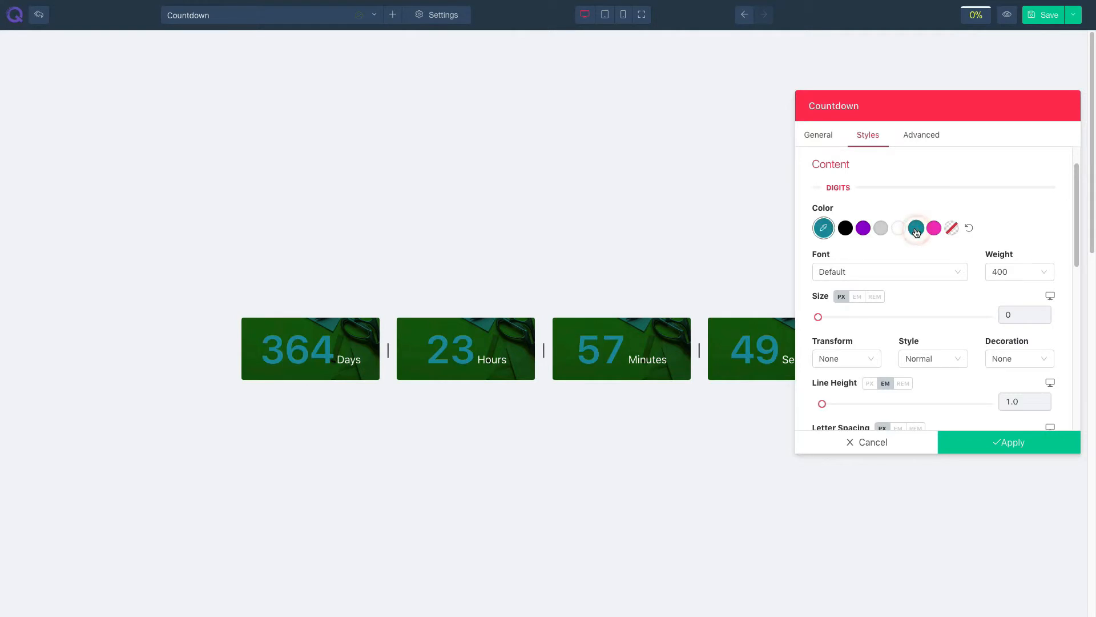
click(969, 230)
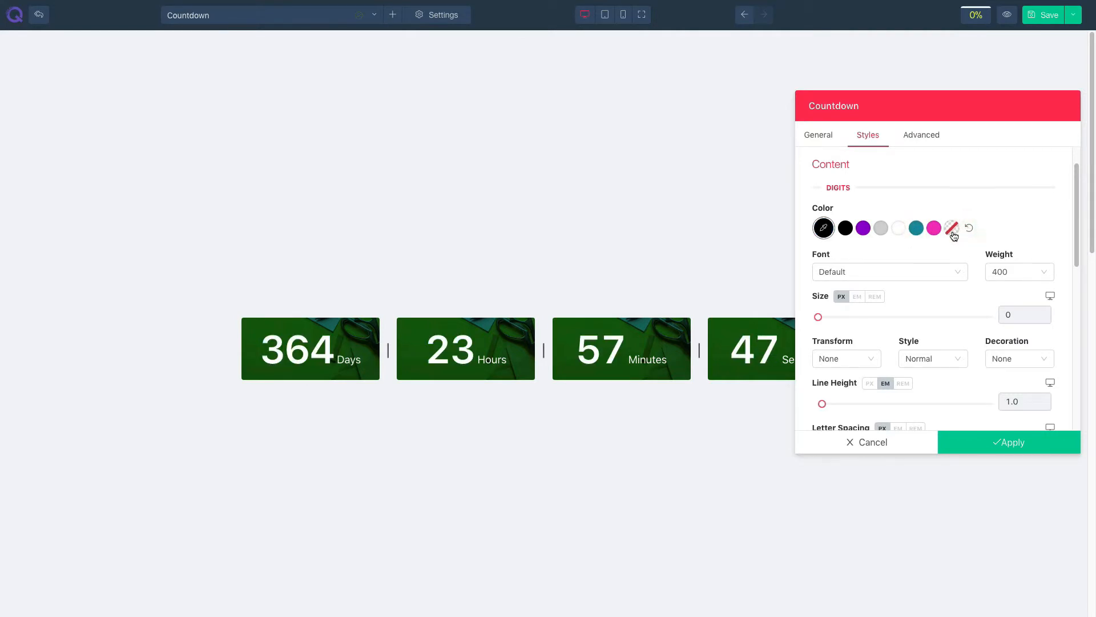
click(1001, 274)
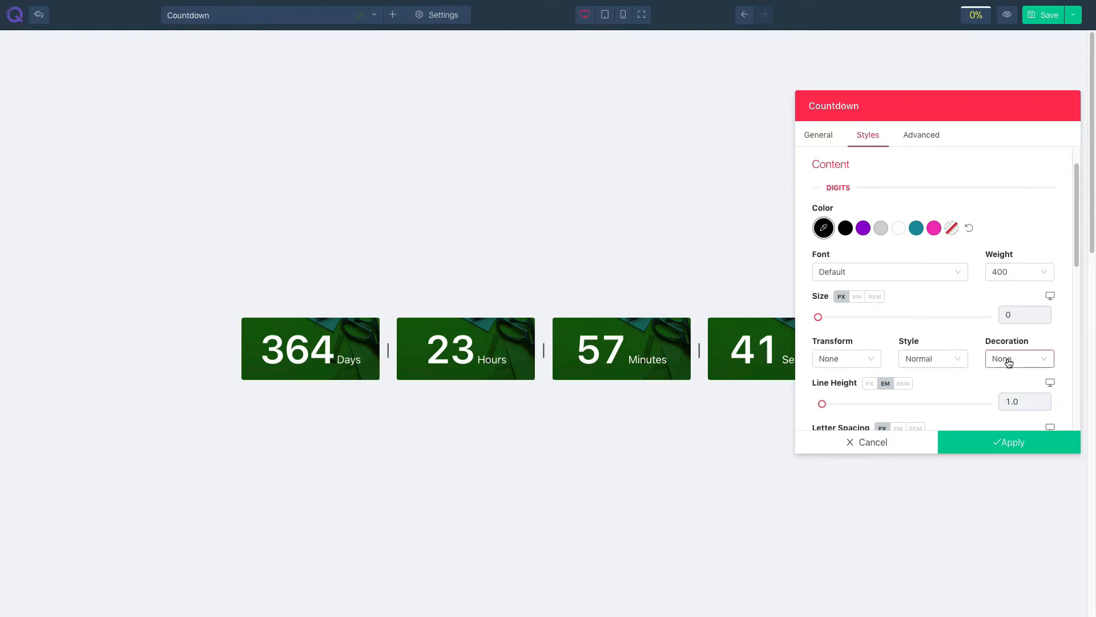
- Set the countdown labels' color to white
scroll(945, 385, down, 3)
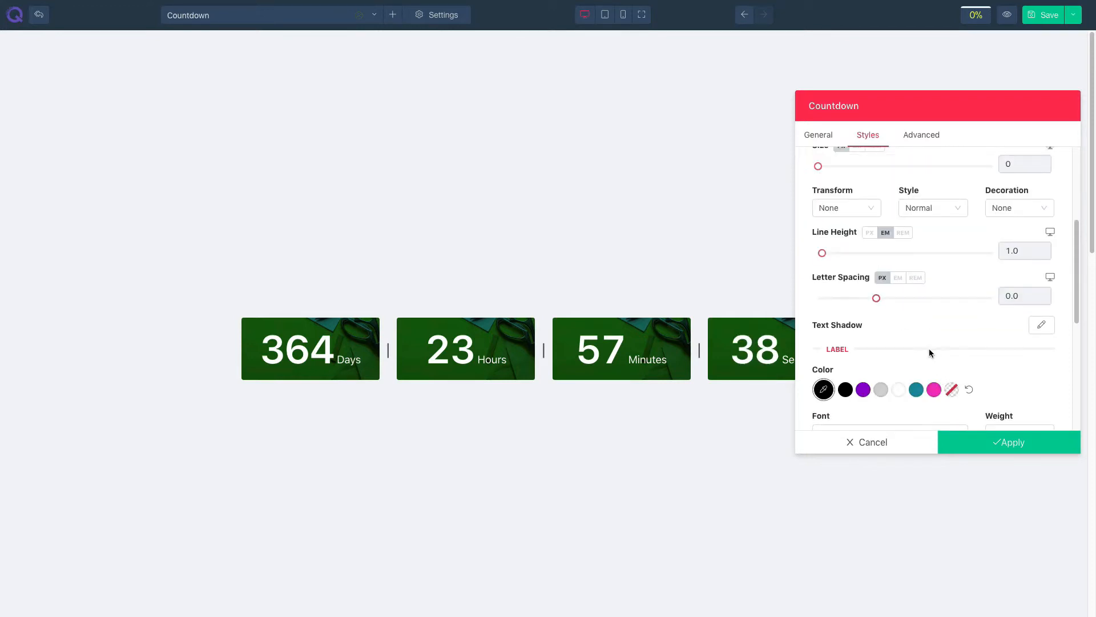
scroll(897, 319, down, 1)
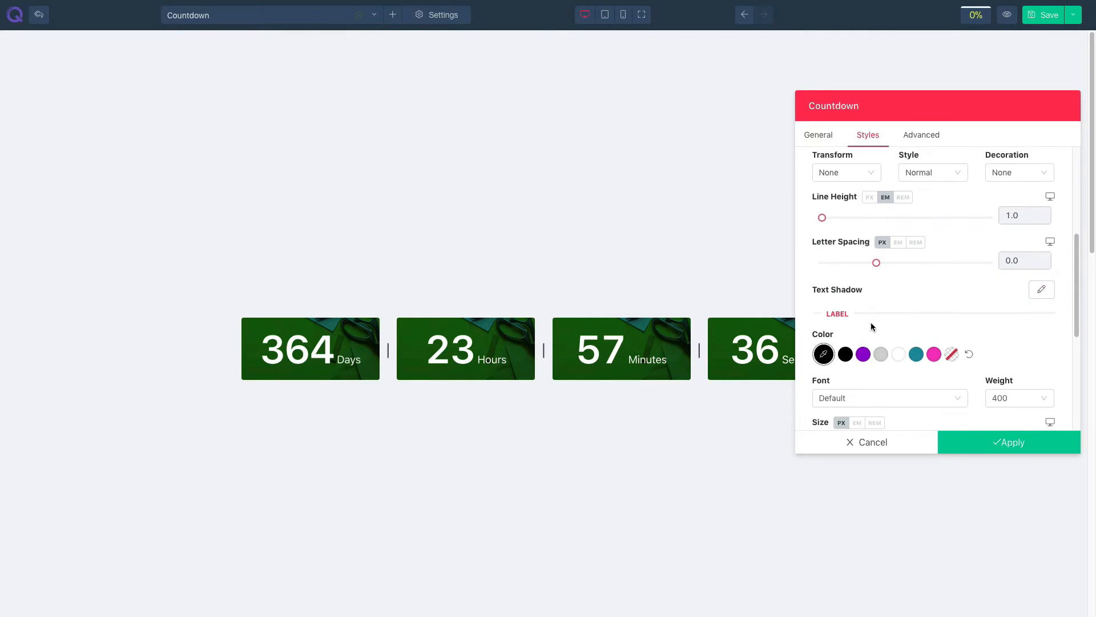
click(863, 355)
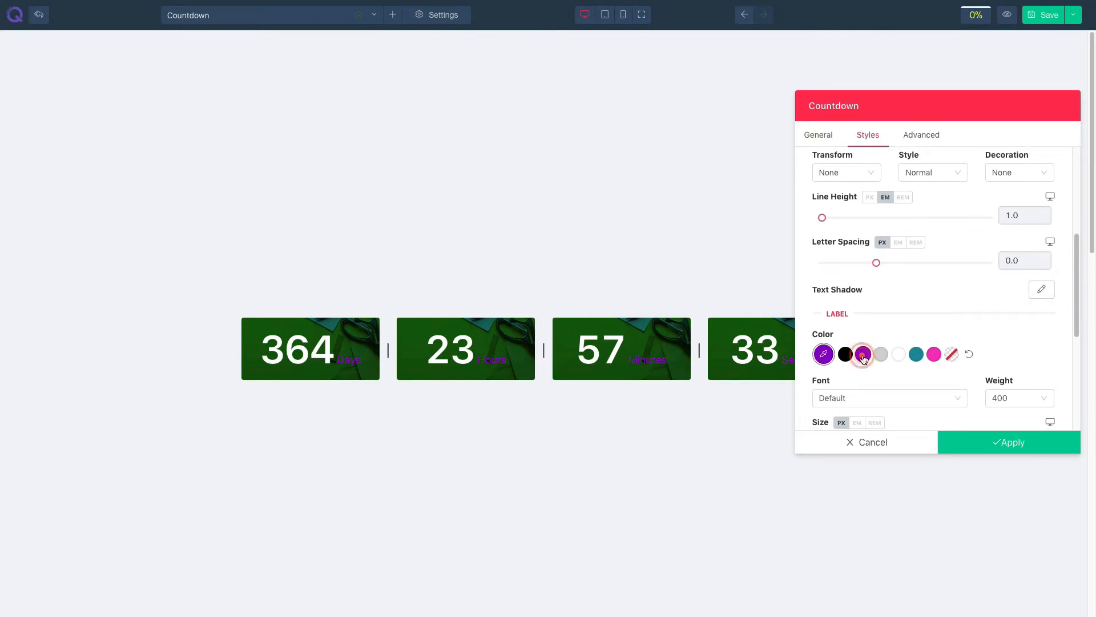
click(901, 357)
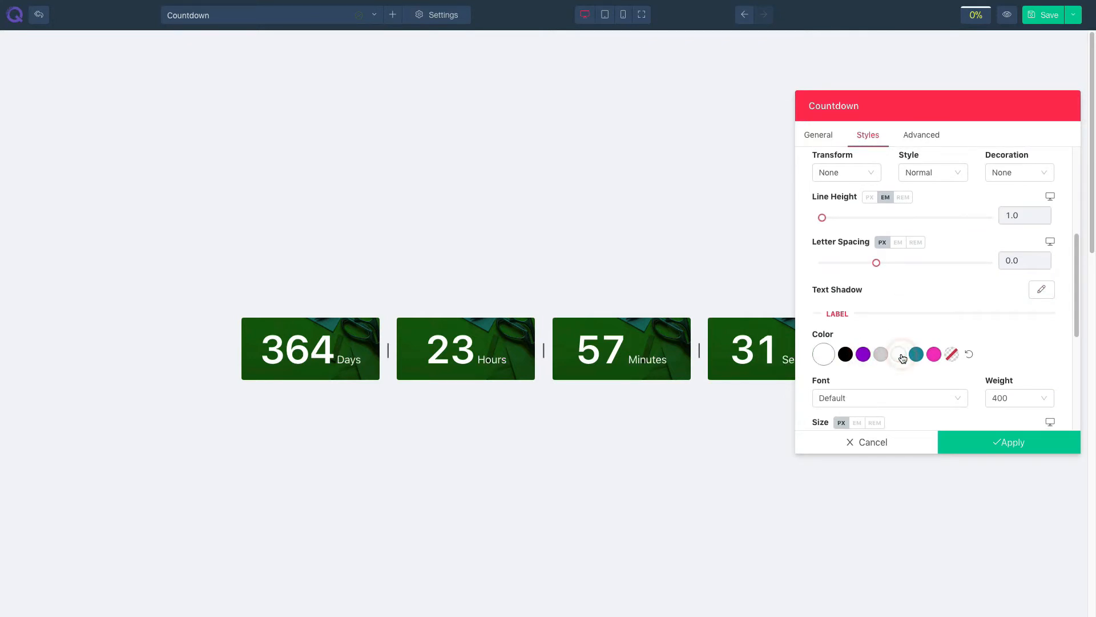
scroll(900, 365, down, 1)
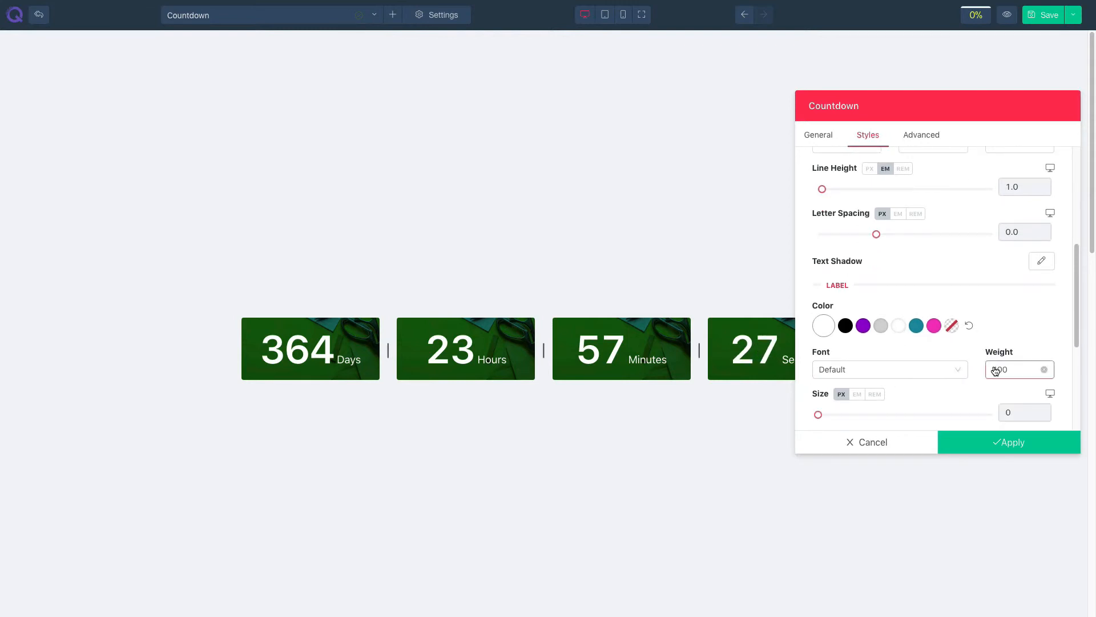
scroll(930, 386, down, 5)
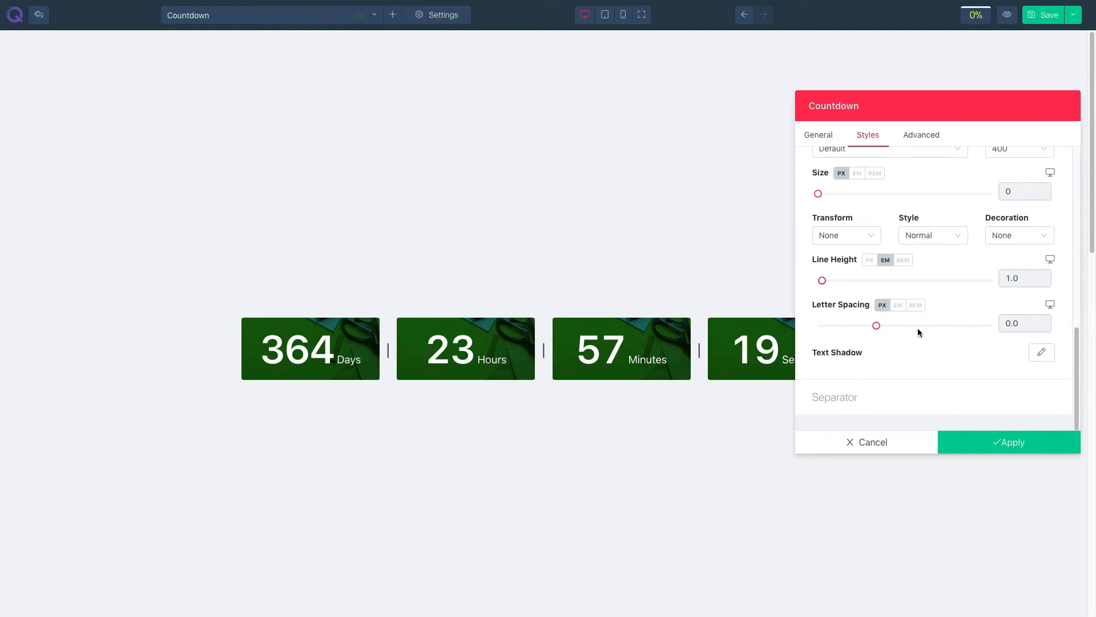
- Set the separator color to pink and the separator's right and left padding to 15 px
click(928, 402)
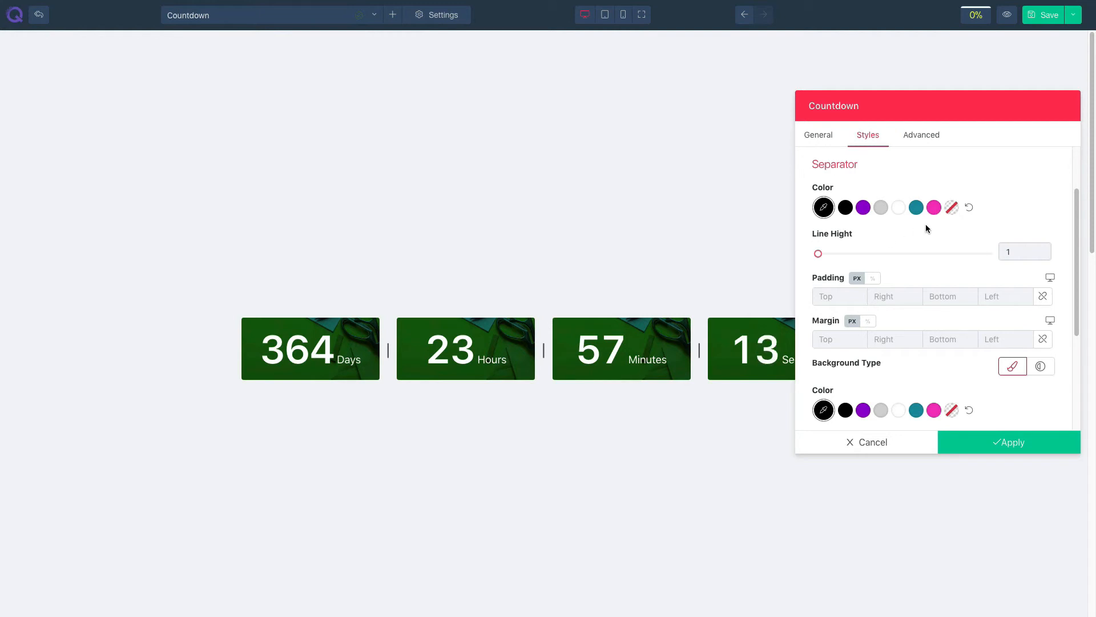
click(934, 209)
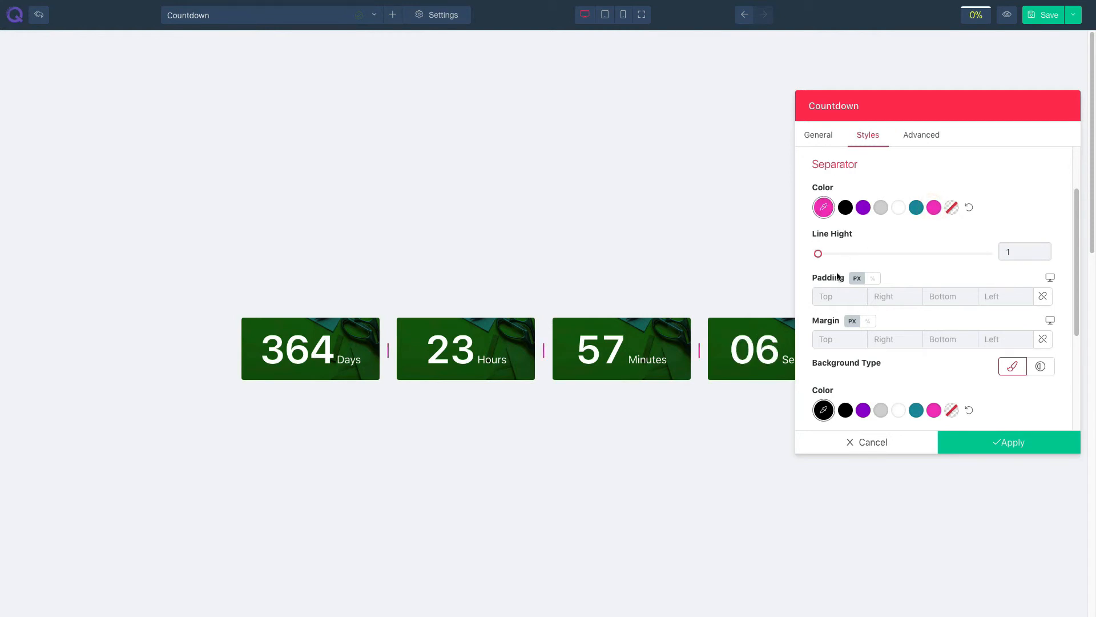
click(831, 298)
click(886, 298)
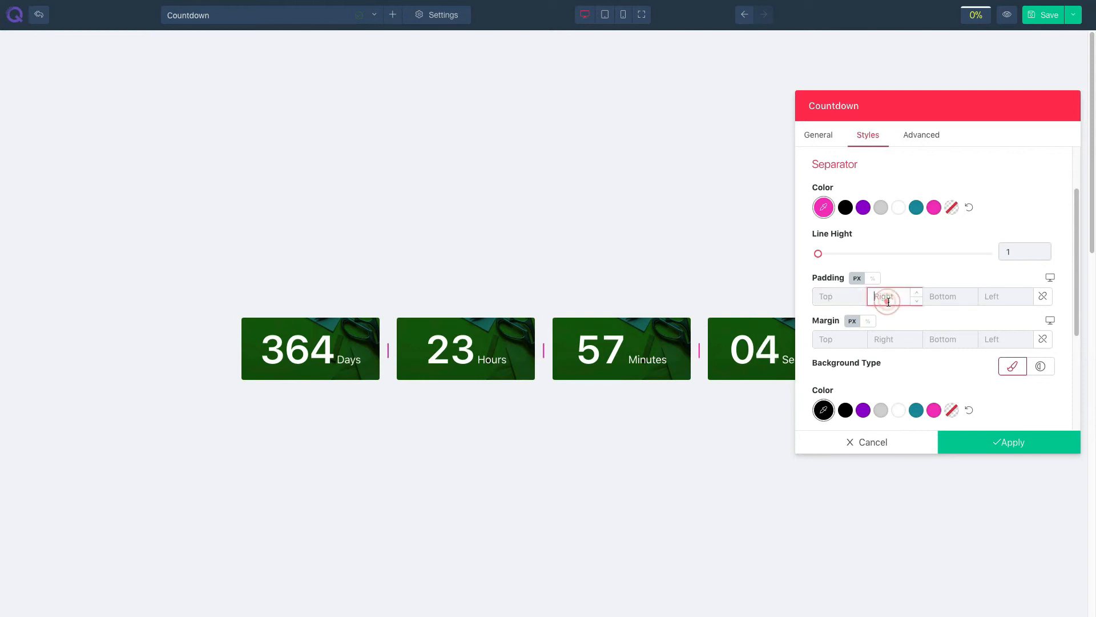
text(15)
key(Tab)
text(15)
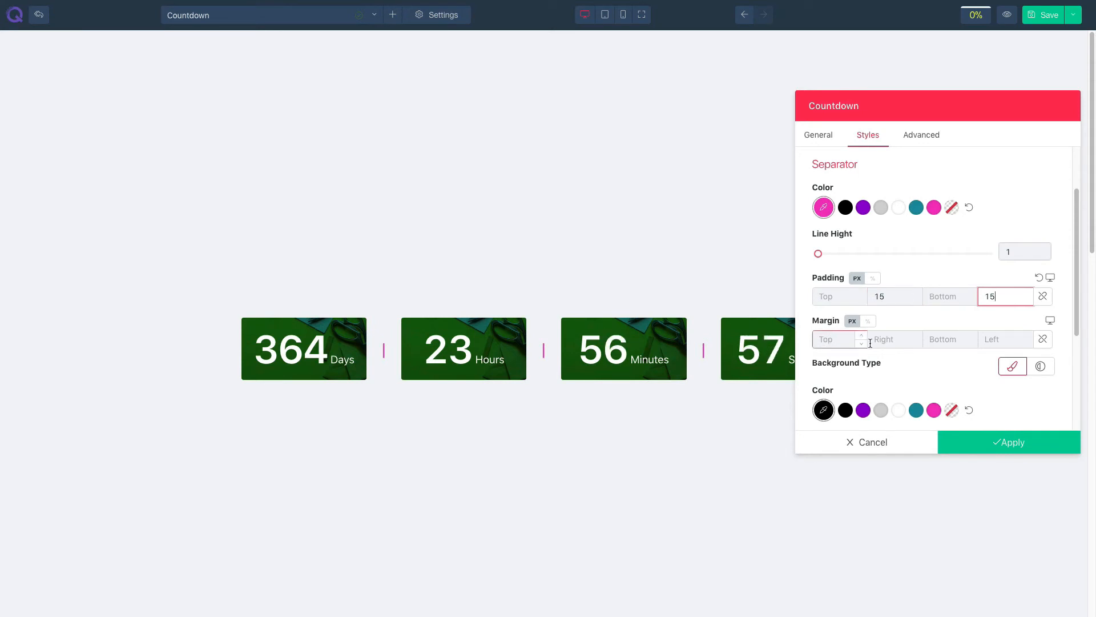
- Set the separator background color to teal and change the separator color to white
scroll(927, 356, down, 1)
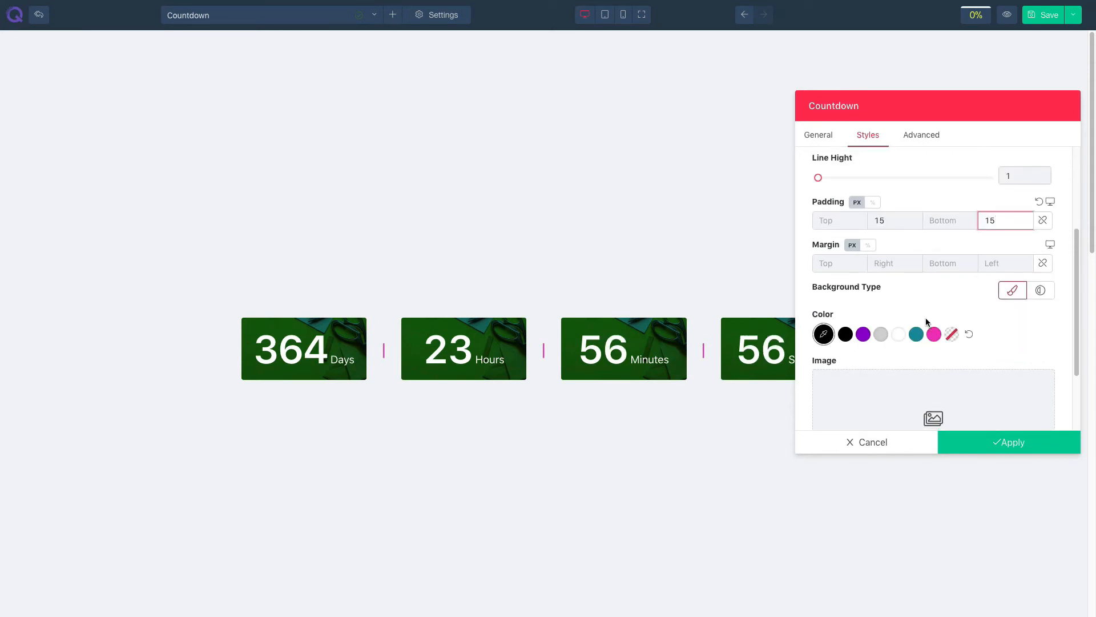
click(917, 334)
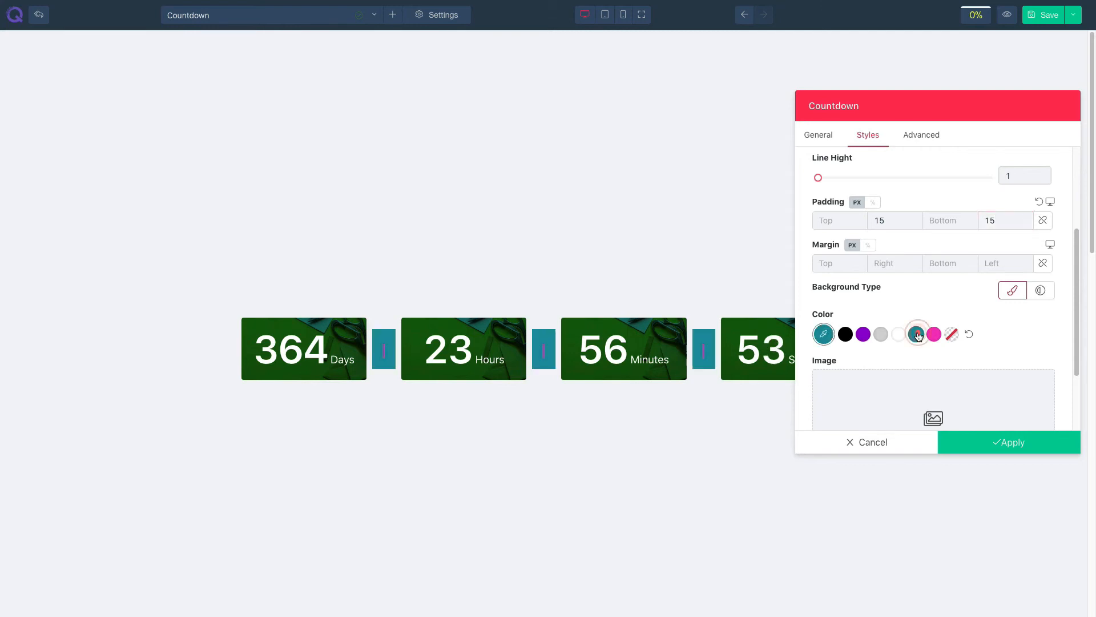
scroll(914, 328, up, 2)
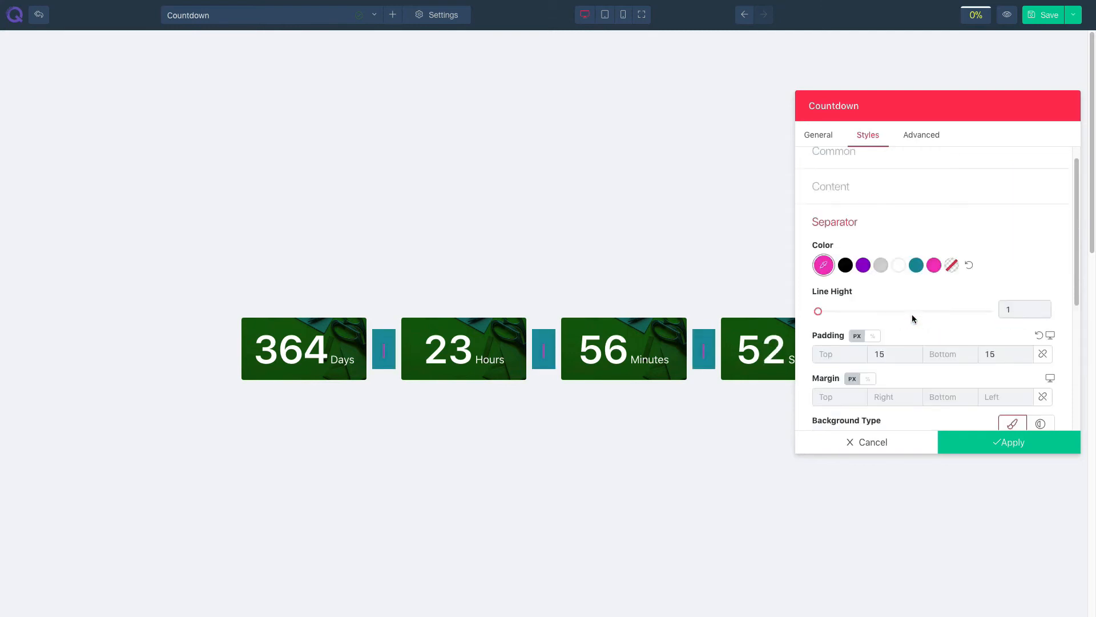
click(898, 265)
- Use image29.jpeg as the separator background image with the Multiply blend mode
scroll(917, 322, down, 3)
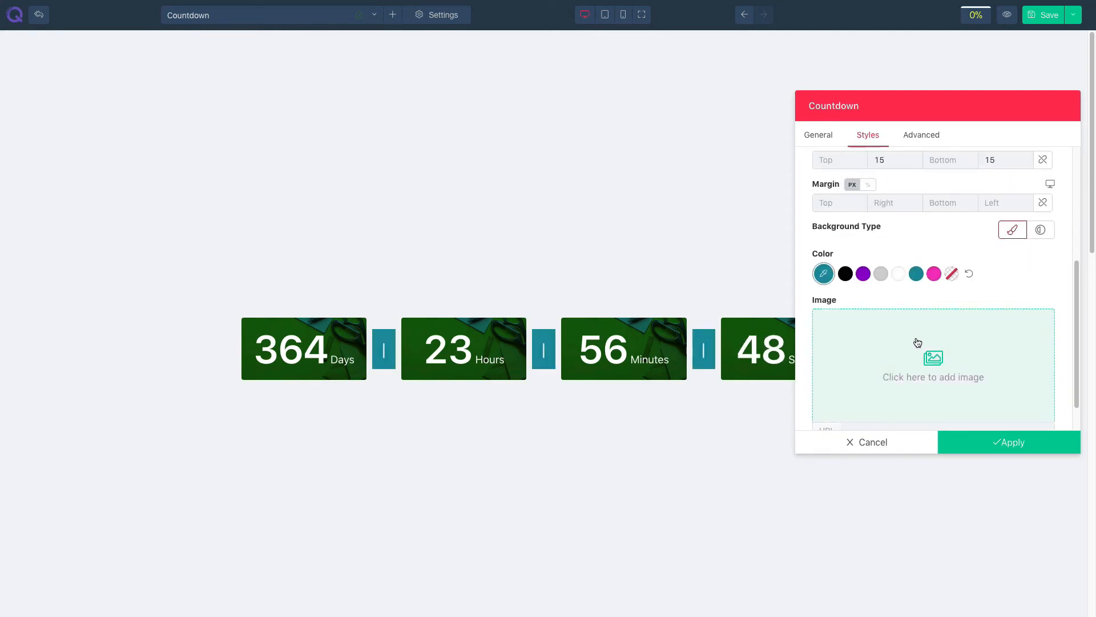
click(917, 341)
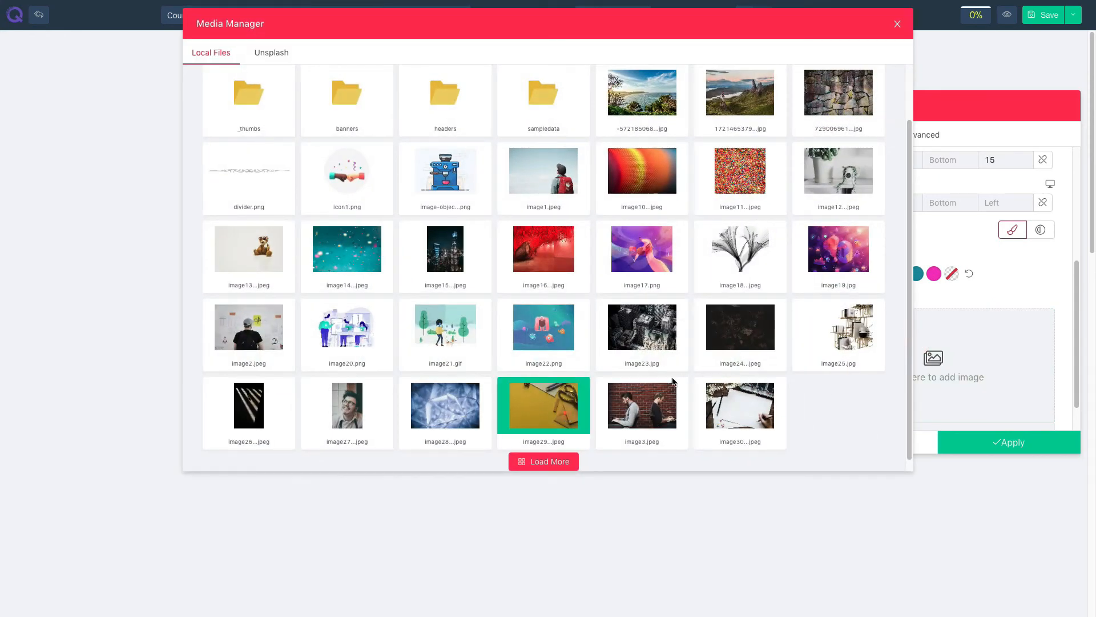
scroll(951, 351, down, 1)
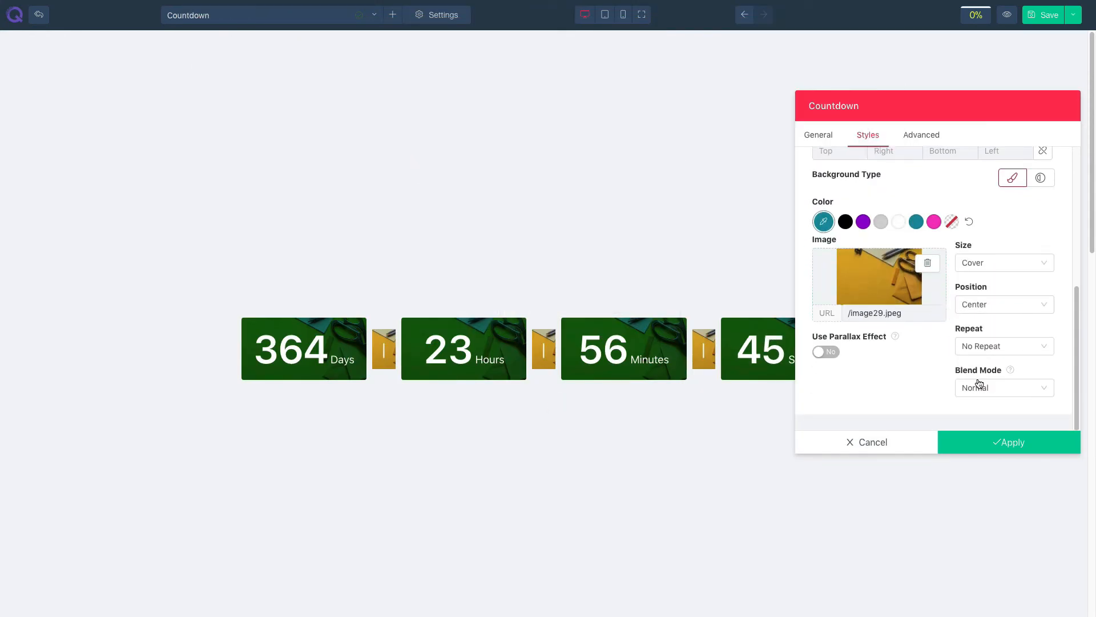
click(980, 385)
click(979, 426)
- Try switching the separator background type to gradient
scroll(985, 343, up, 1)
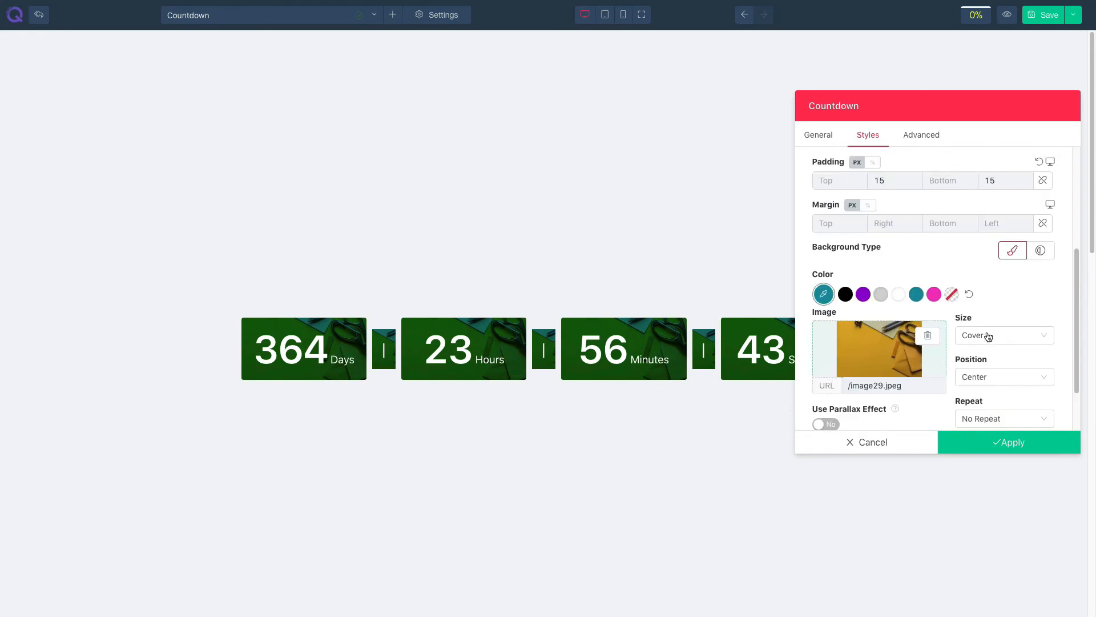
click(1041, 251)
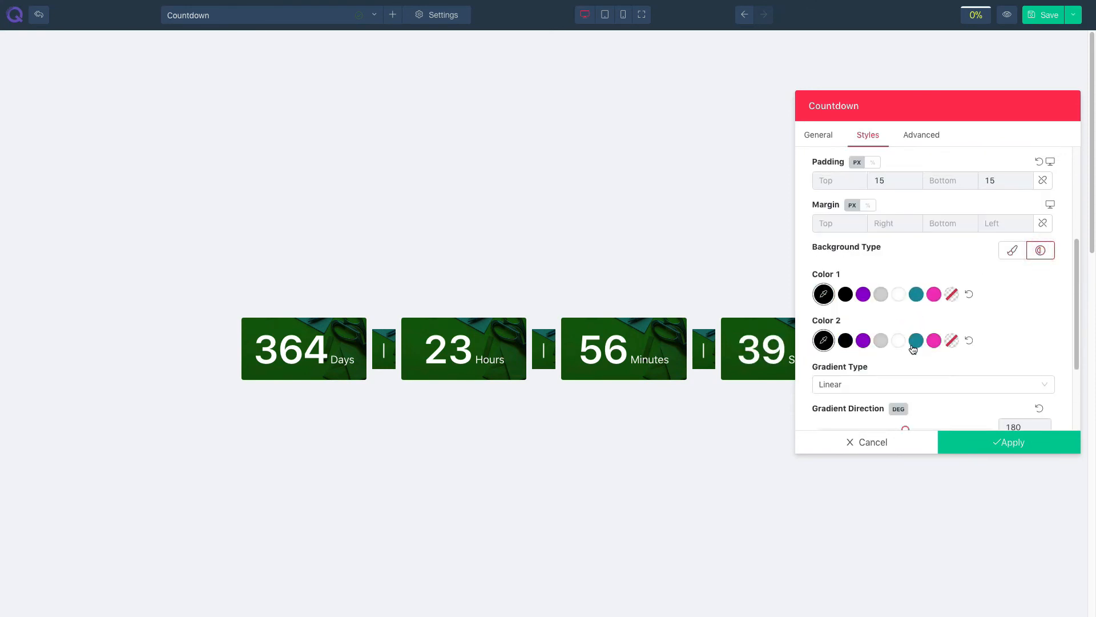
scroll(918, 343, down, 1)
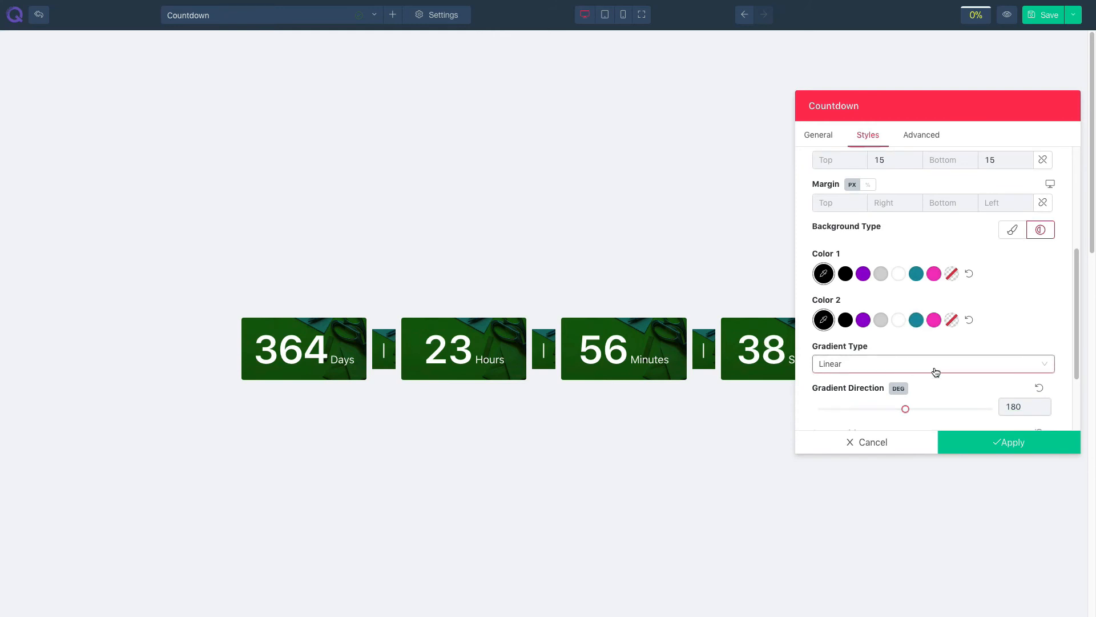
scroll(951, 377, down, 1)
scroll(970, 382, down, 1)
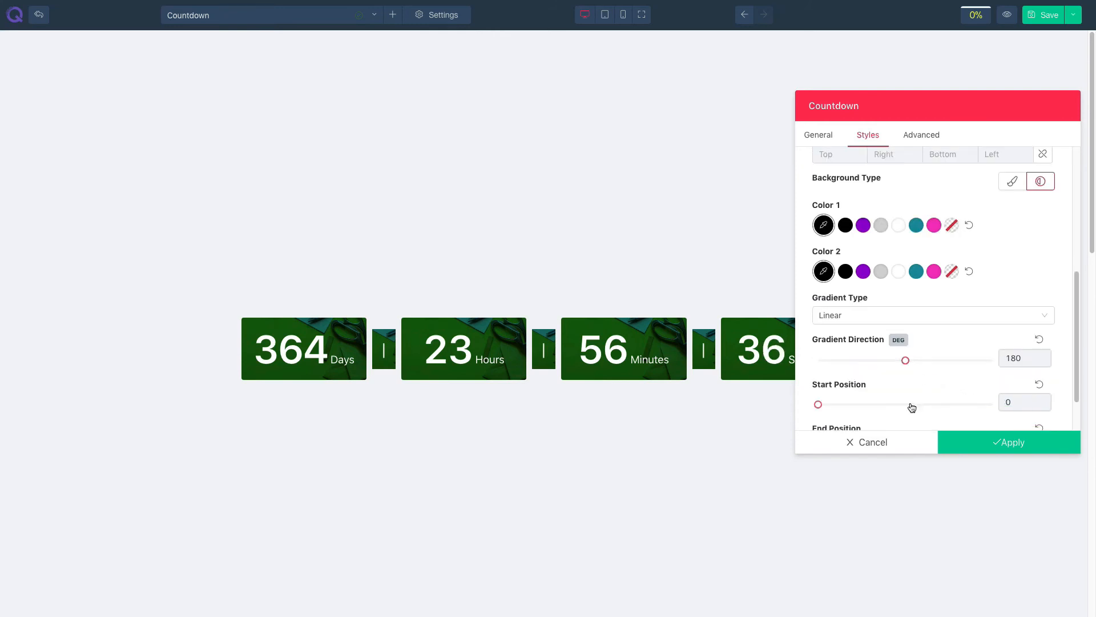
scroll(935, 384, down, 2)
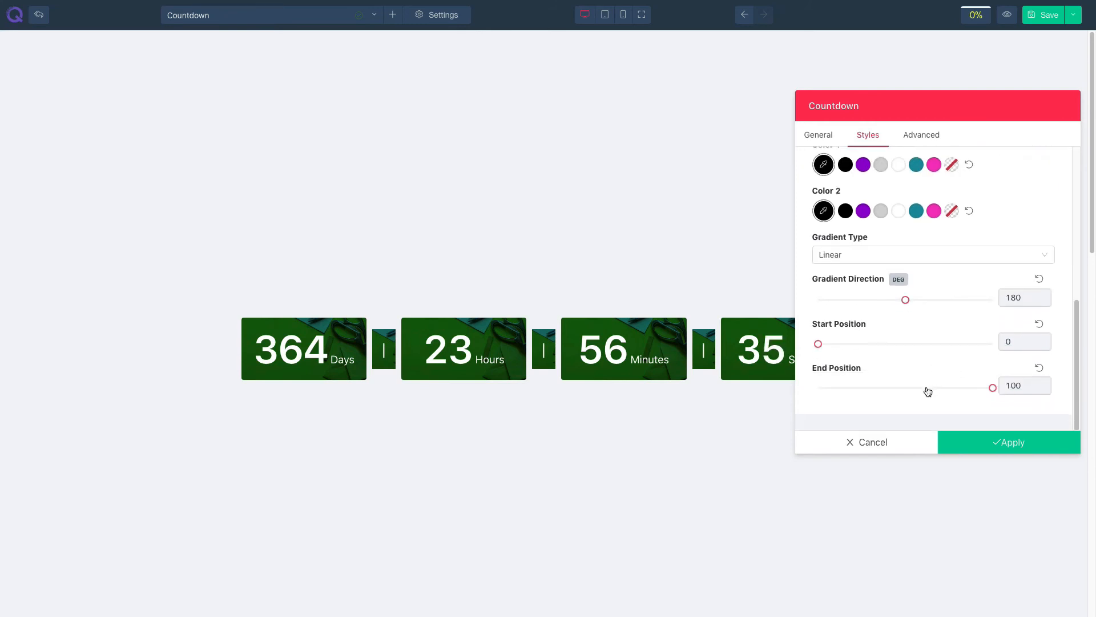
scroll(954, 326, up, 3)
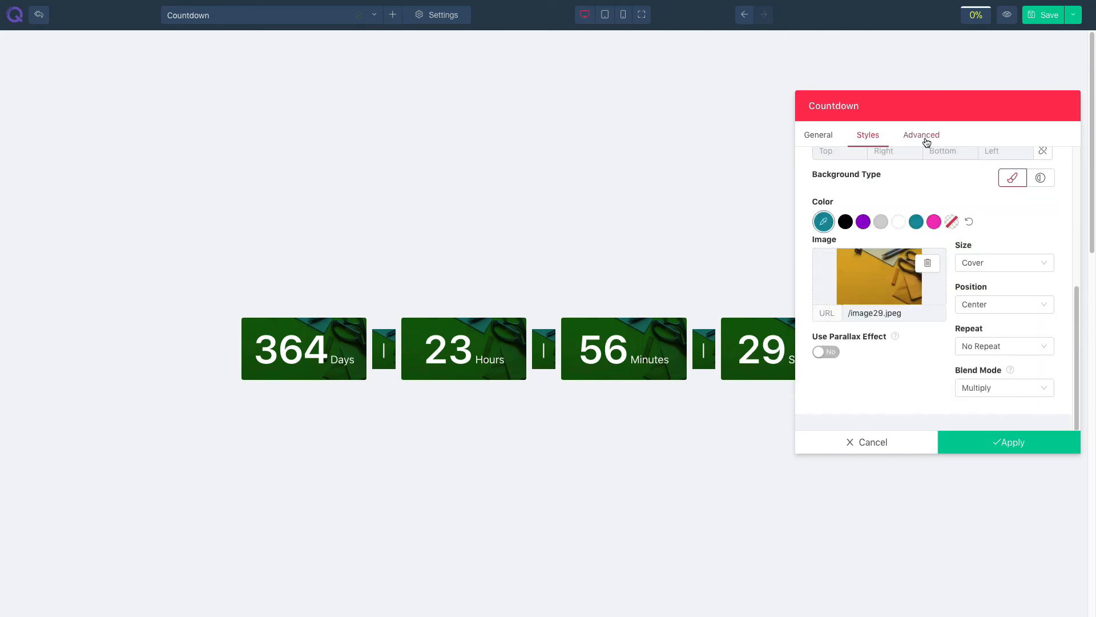
- Open the Advanced options and apply the countdown settings
click(926, 139)
click(869, 171)
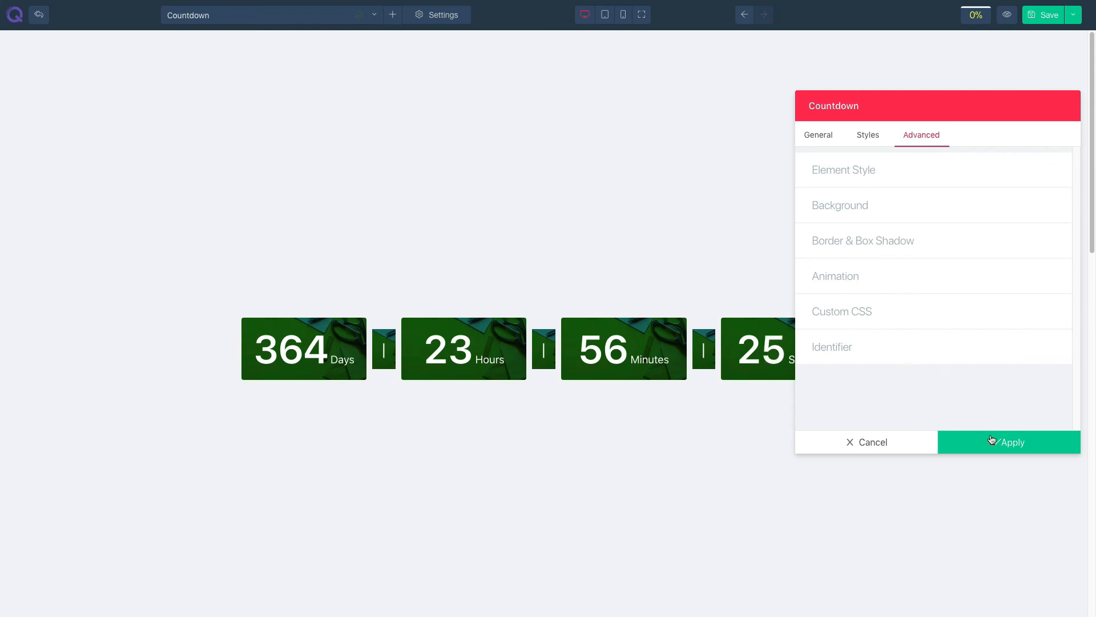
click(992, 439)
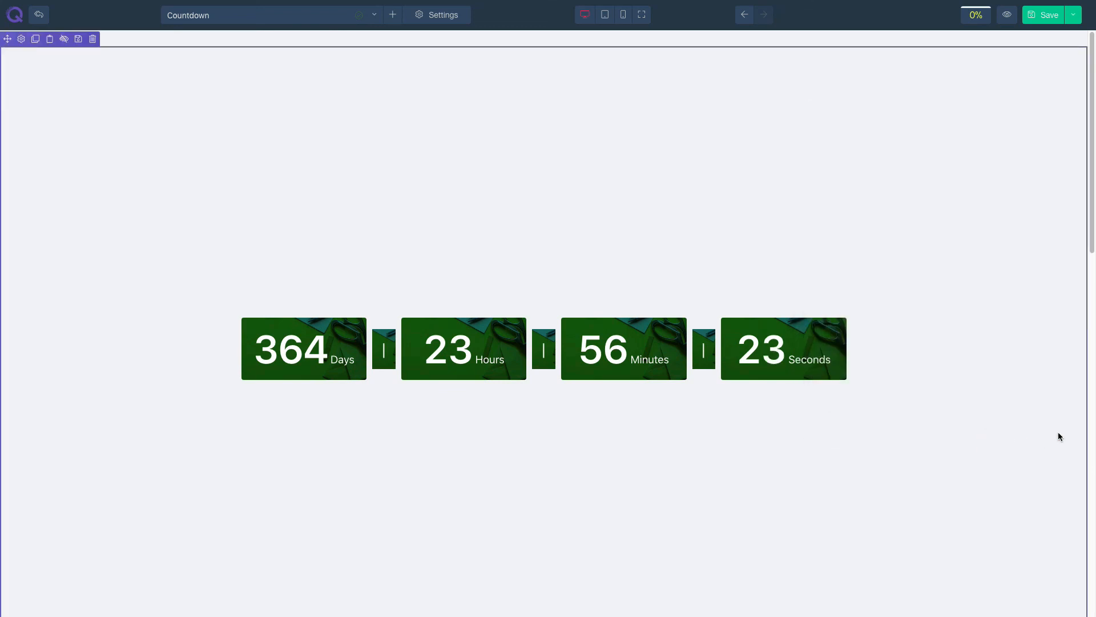